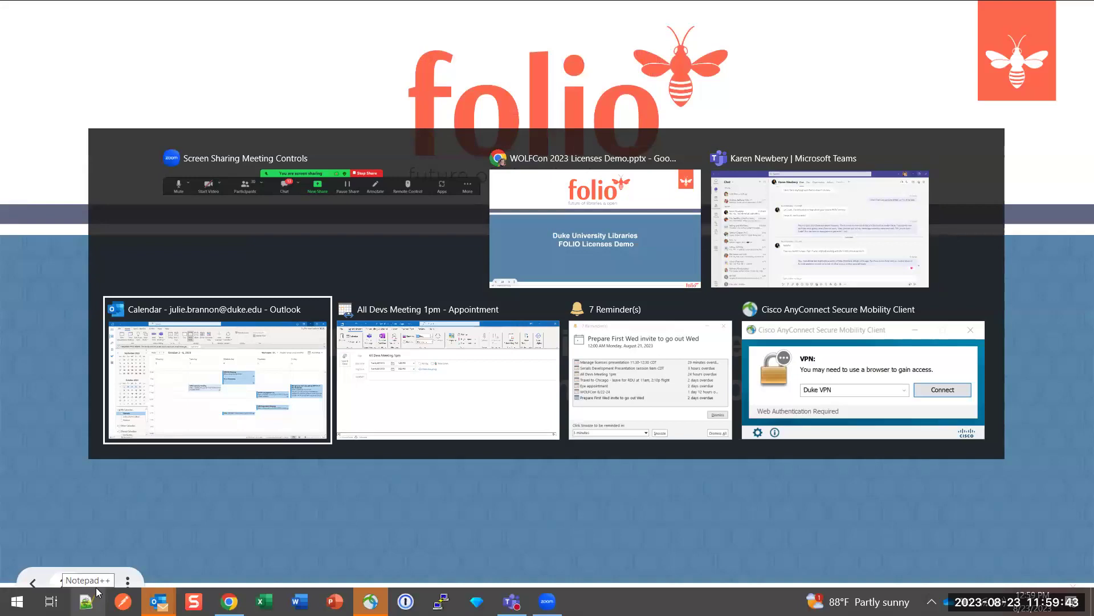
pyautogui.hotkey('alt', 'Tab')
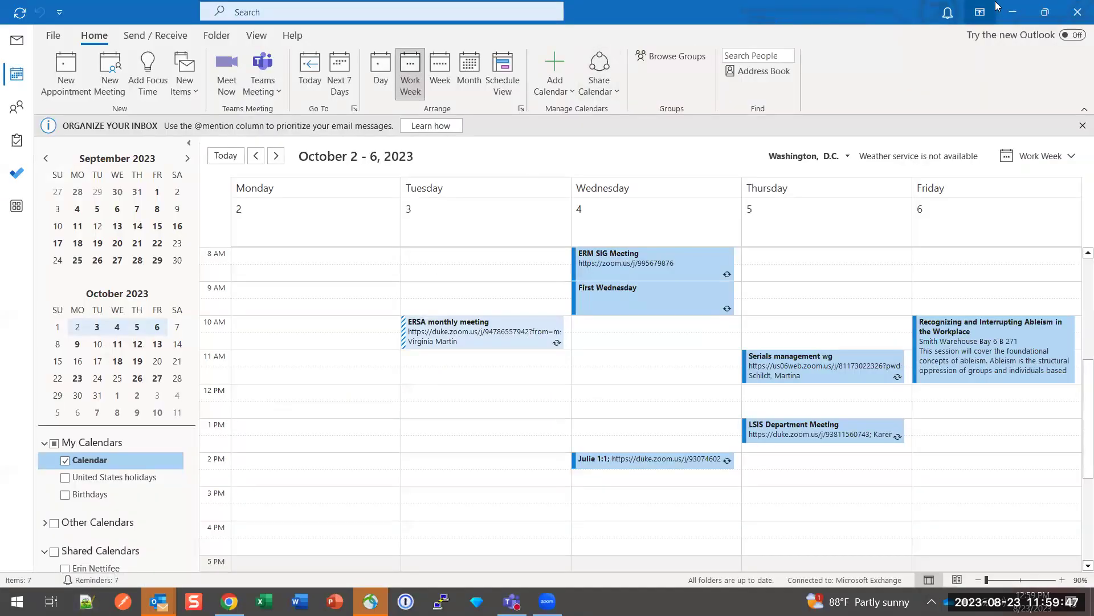
pyautogui.click(1014, 13)
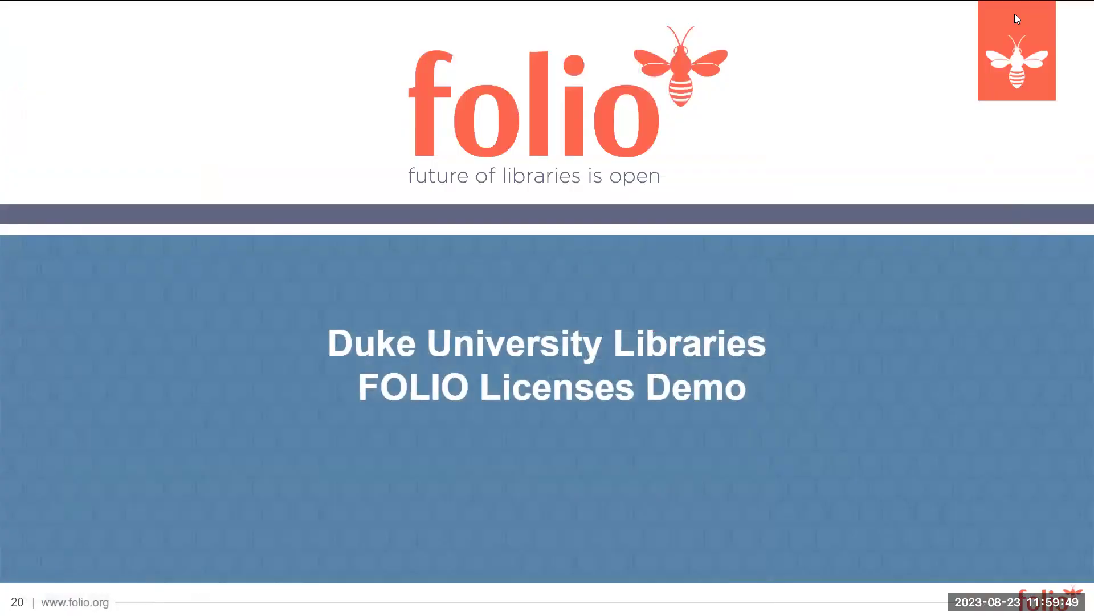
pyautogui.hotkey('alt', 'Tab')
pyautogui.hotkey('alt', 'Tab')
pyautogui.hotkey('alt', 'Tab')
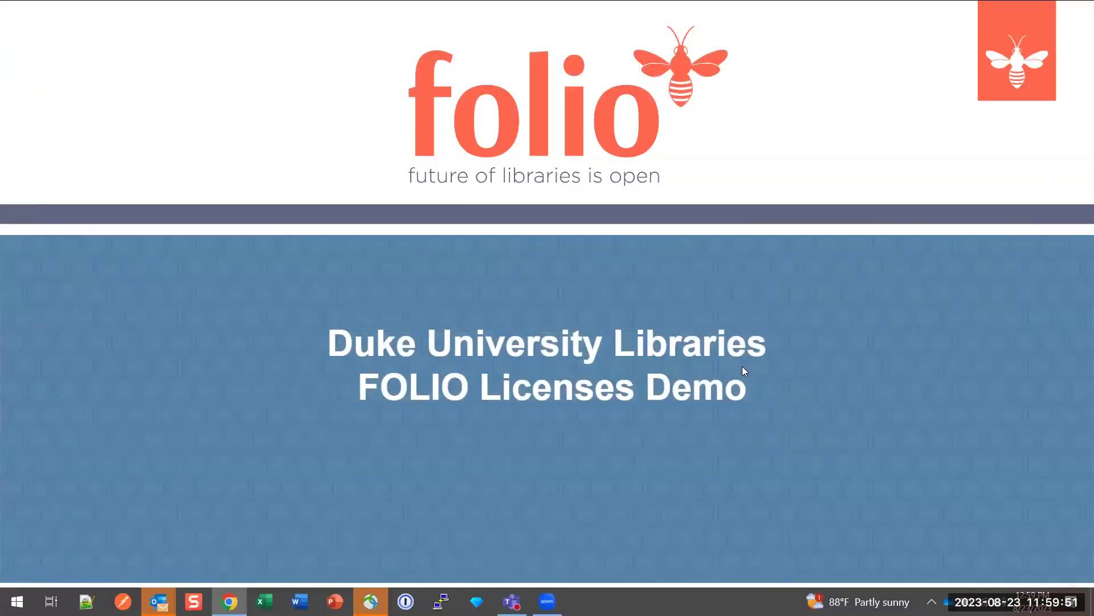
pyautogui.hotkey('alt', 'Tab')
pyautogui.hotkey('alt', 'Tab')
pyautogui.hotkey('alt', 'Tab')
pyautogui.hotkey('alt', 'Tab')
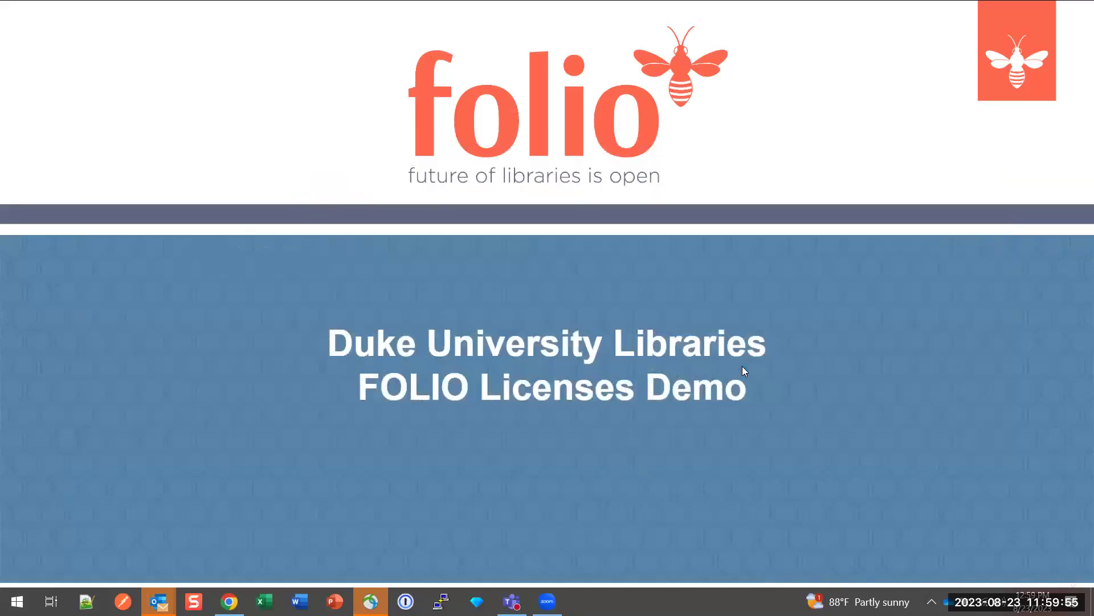
# End the slideshow, switch to the FOLIO site and open its Organizations app
pyautogui.press('Escape')
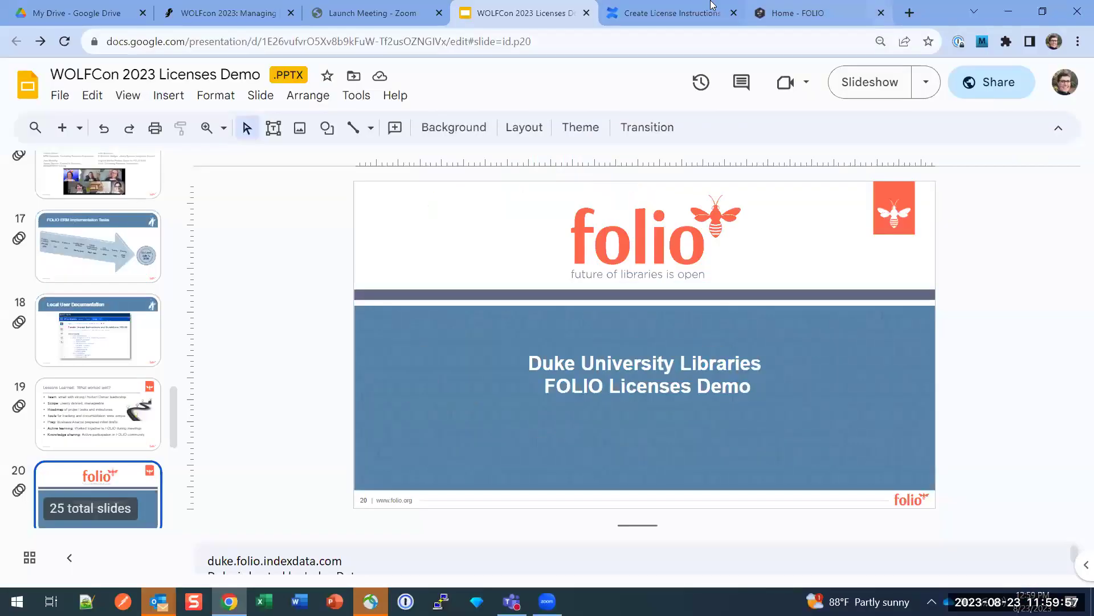
pyautogui.click(819, 14)
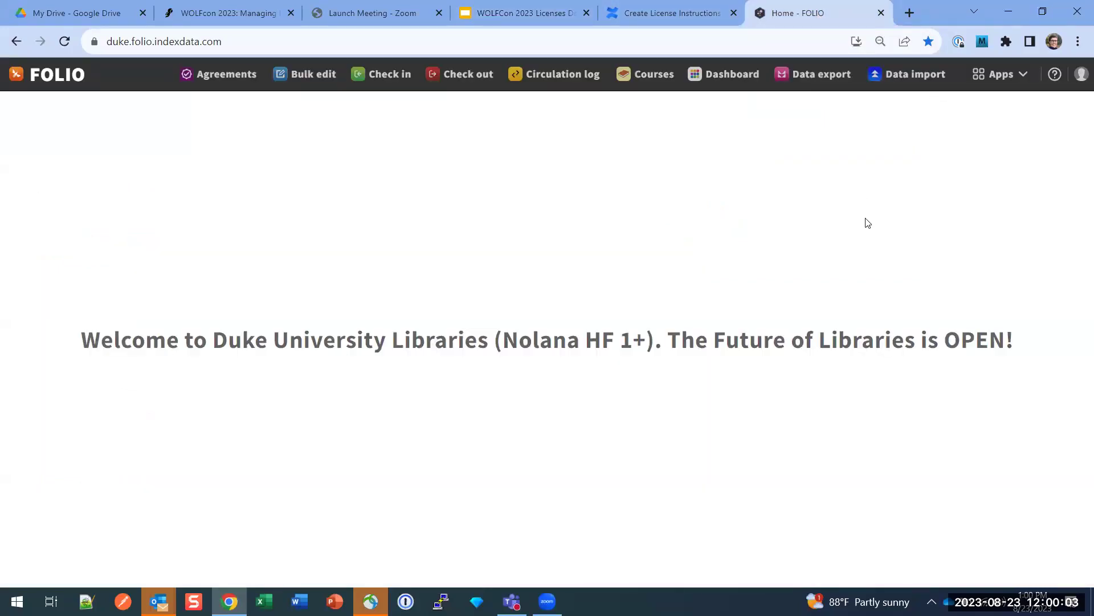
pyautogui.click(997, 83)
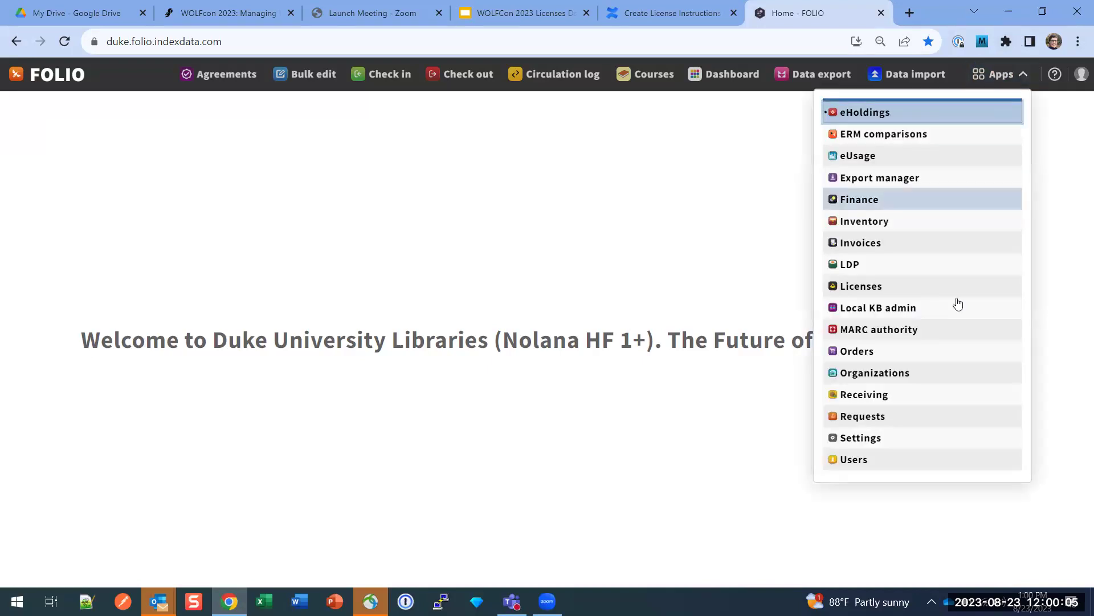
pyautogui.click(956, 374)
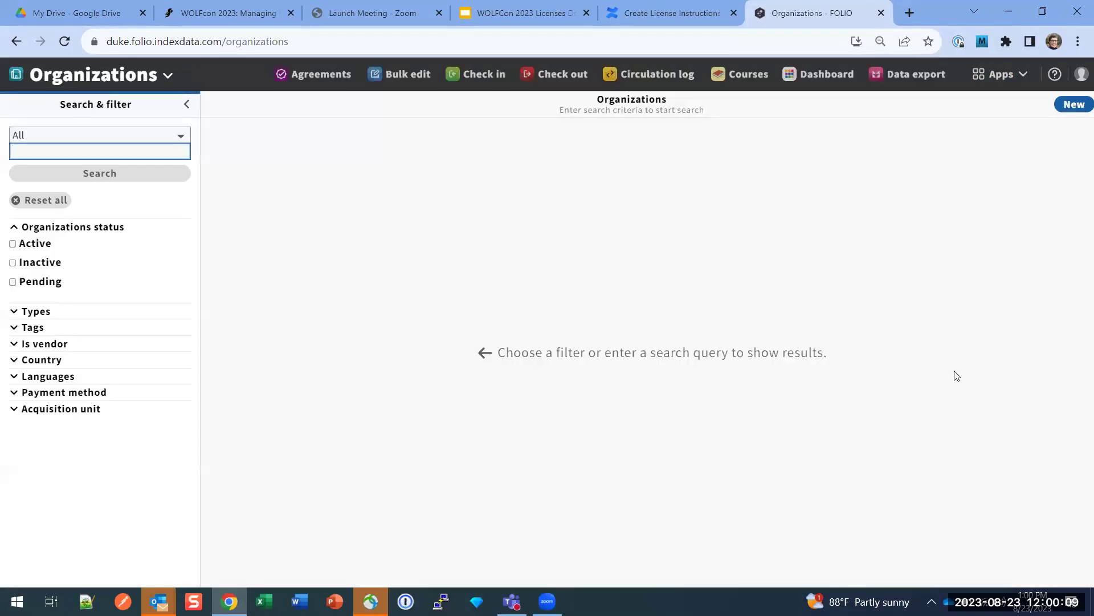
# Filter the organizations by the statuses Active, Inactive and Pending
pyautogui.click(35, 244)
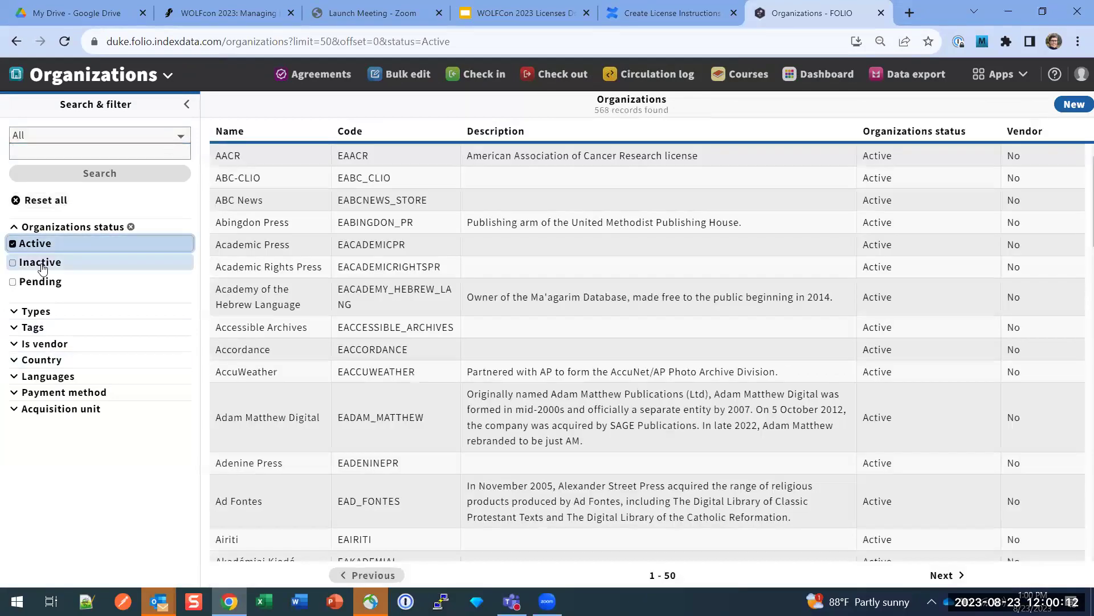
pyautogui.click(41, 265)
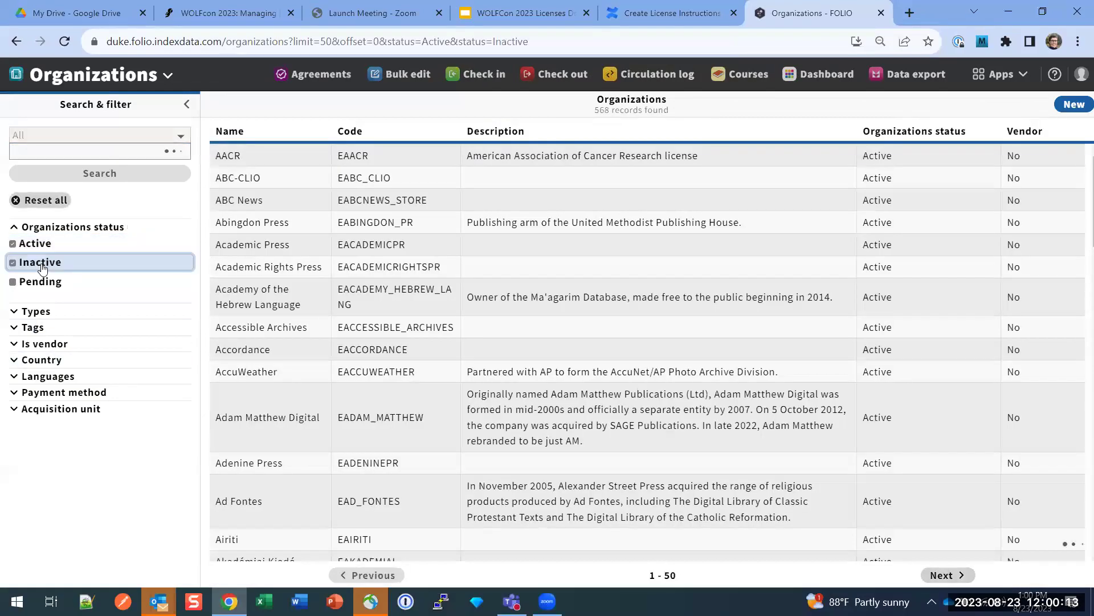
pyautogui.click(46, 284)
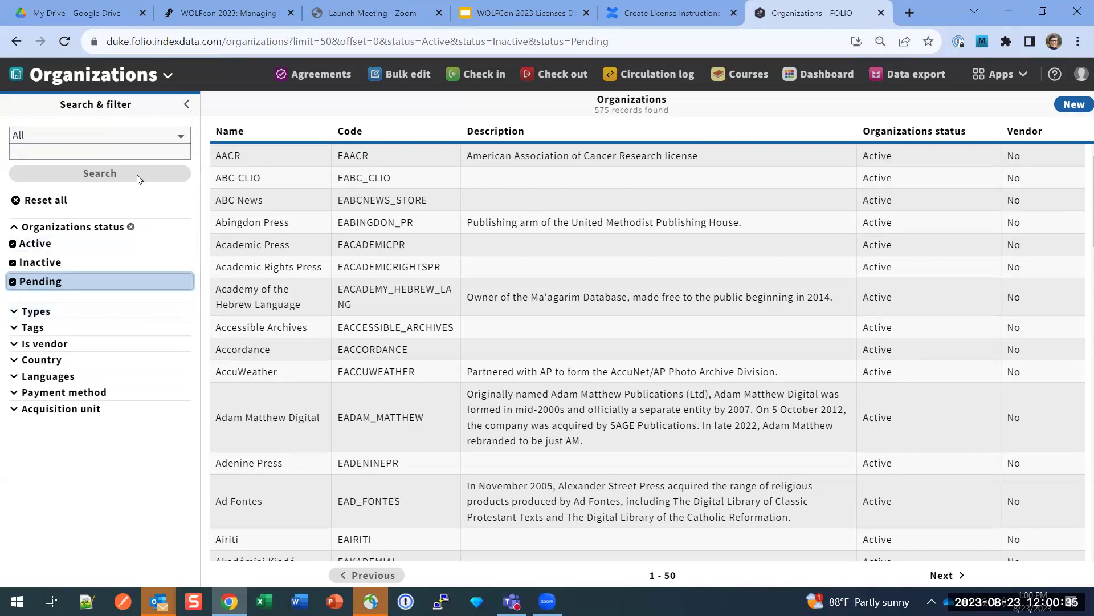
# Search the organizations for "oup" and open the Oxford University Press record
pyautogui.click(130, 151)
pyautogui.write('oup')
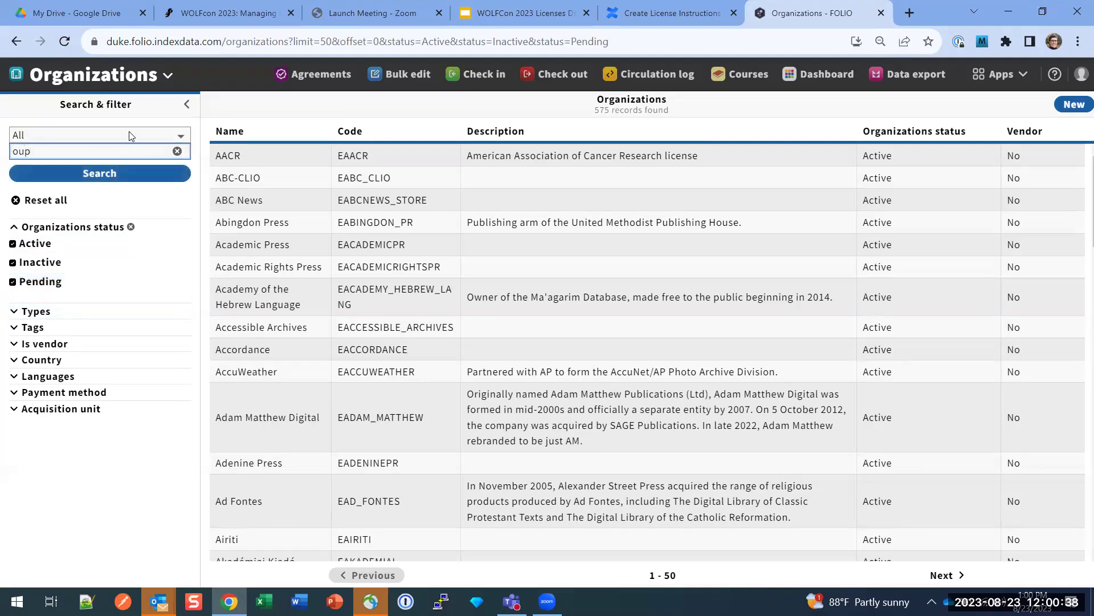
pyautogui.press('Return')
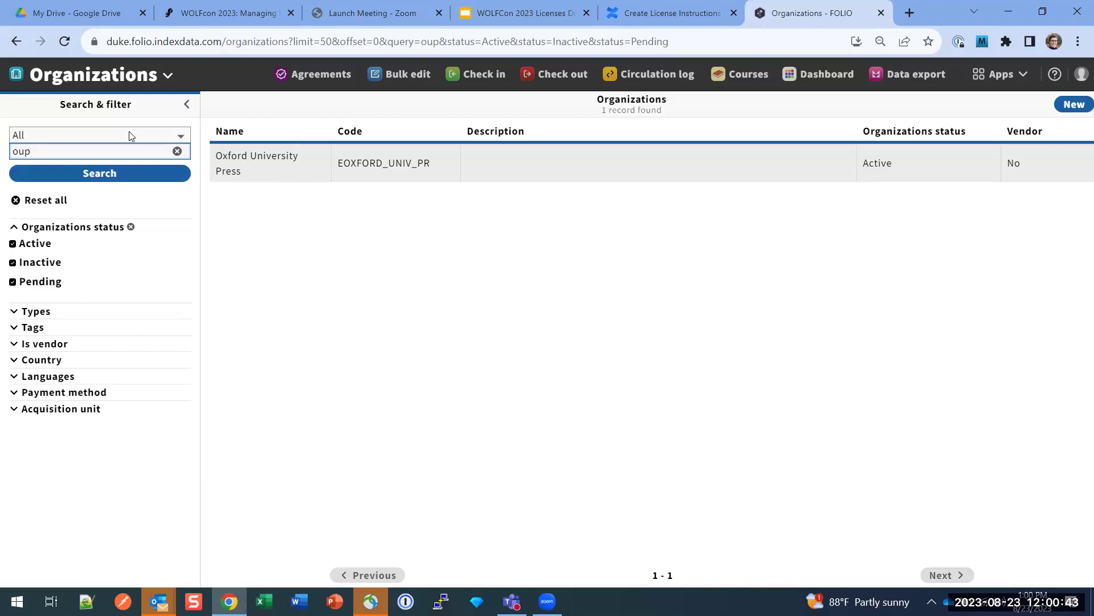
pyautogui.click(419, 161)
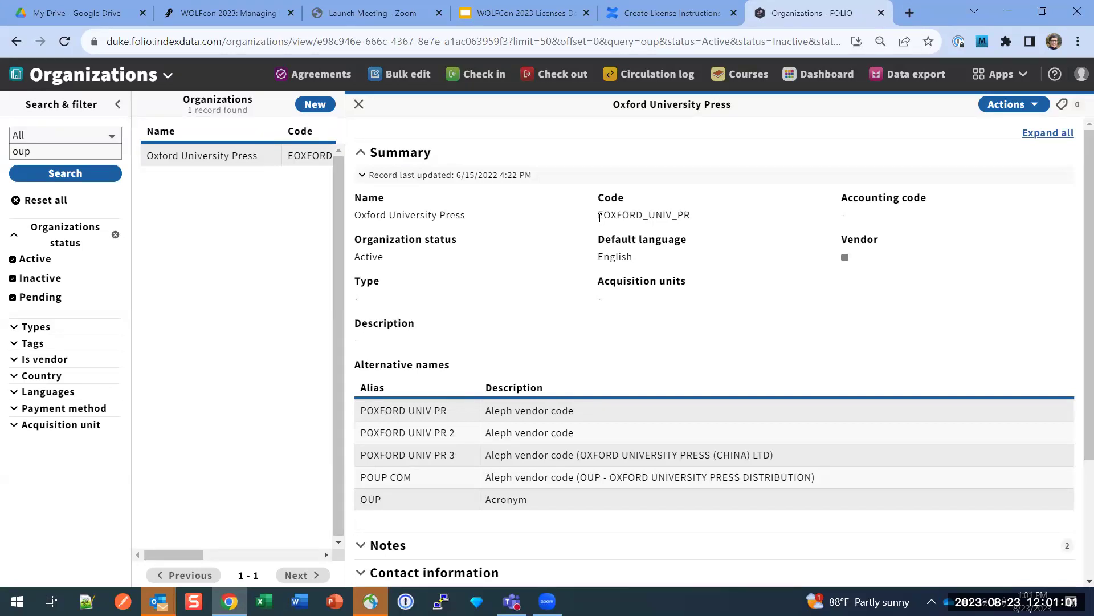
# Review the Oxford University Press record's alternative names and contact people, and expand its Interface section to examine the admin interfaces
pyautogui.scroll(-3, 599, 218)
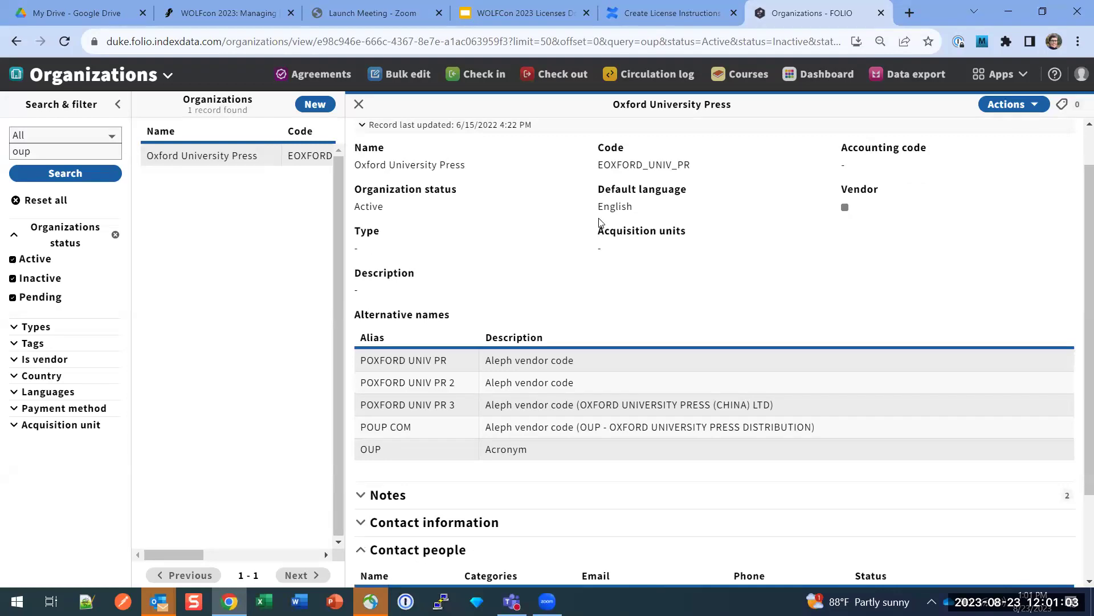
pyautogui.scroll(-1, 600, 223)
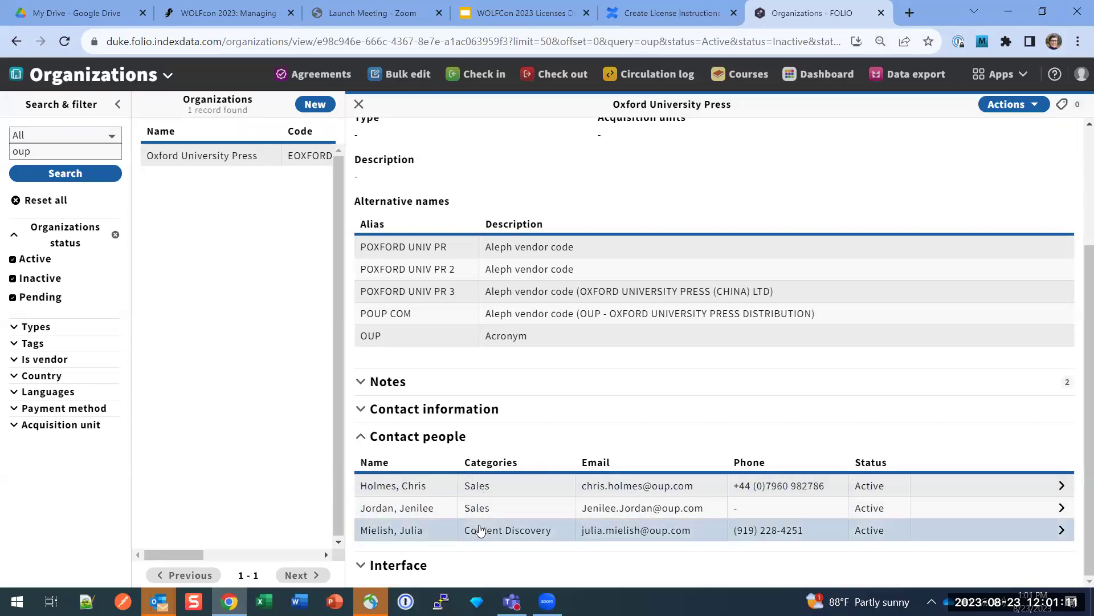
pyautogui.click(408, 568)
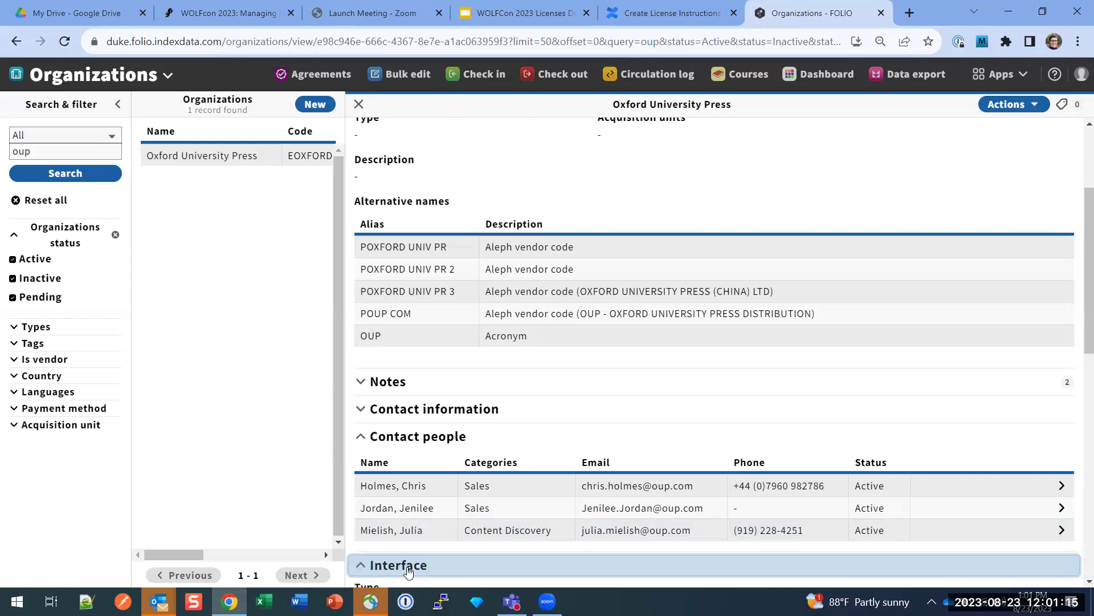
pyautogui.scroll(-5, 408, 572)
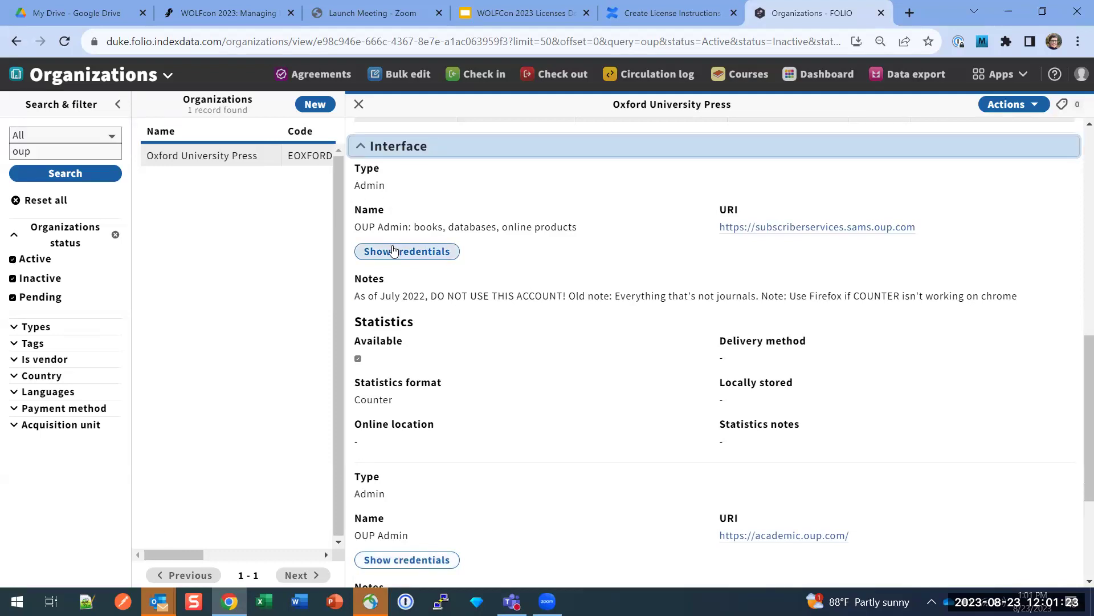
pyautogui.scroll(-2, 393, 251)
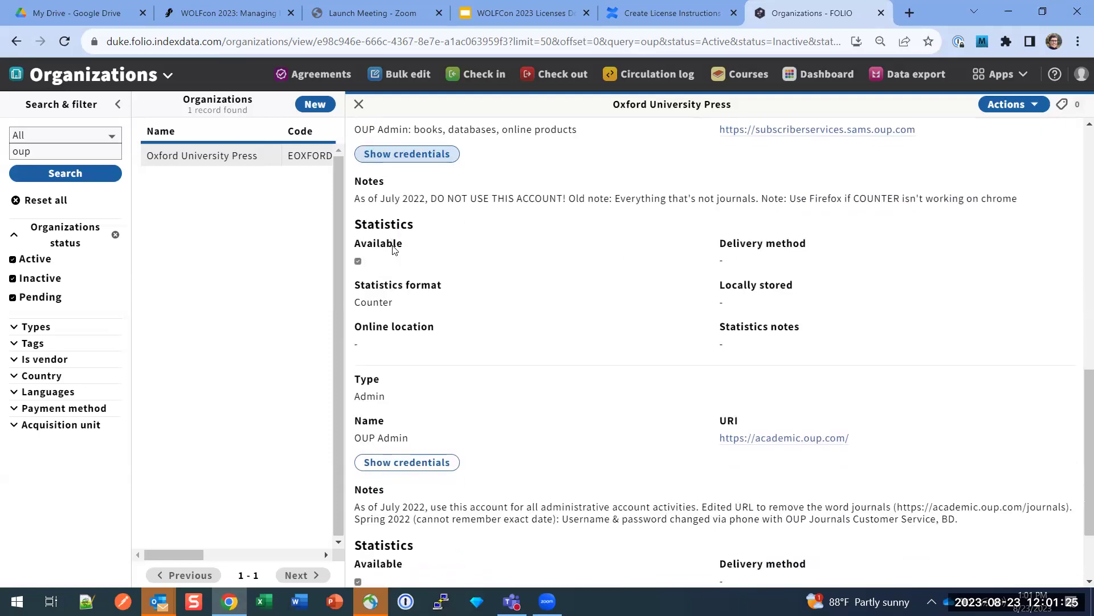
pyautogui.scroll(-2, 394, 250)
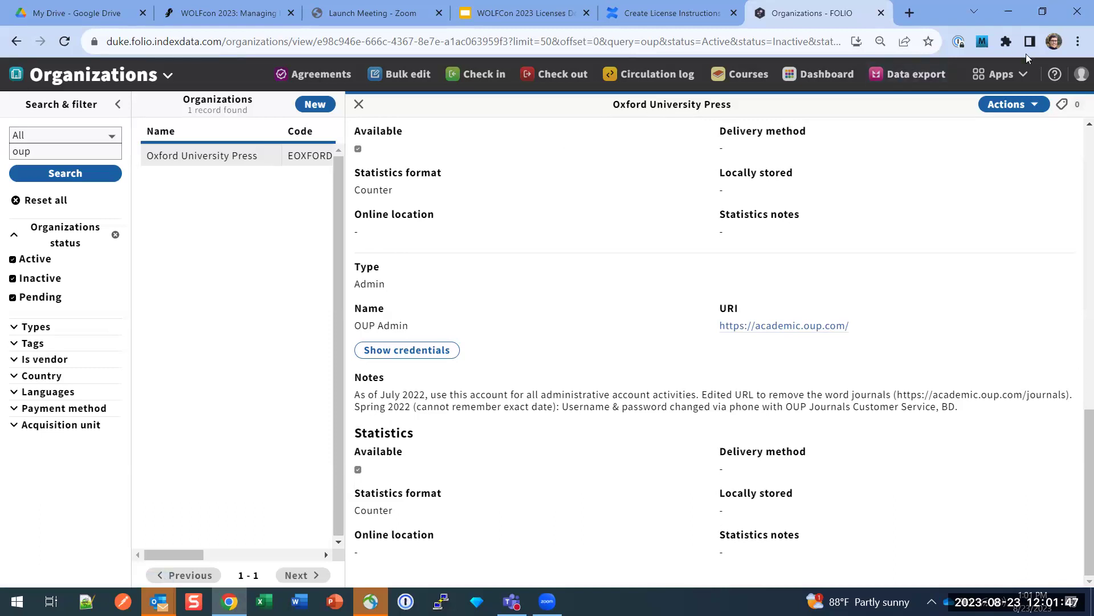
# Open the Licenses app and add the statuses Expired, In negotiation, Not yet active and Rejected to the status filter
pyautogui.click(1012, 76)
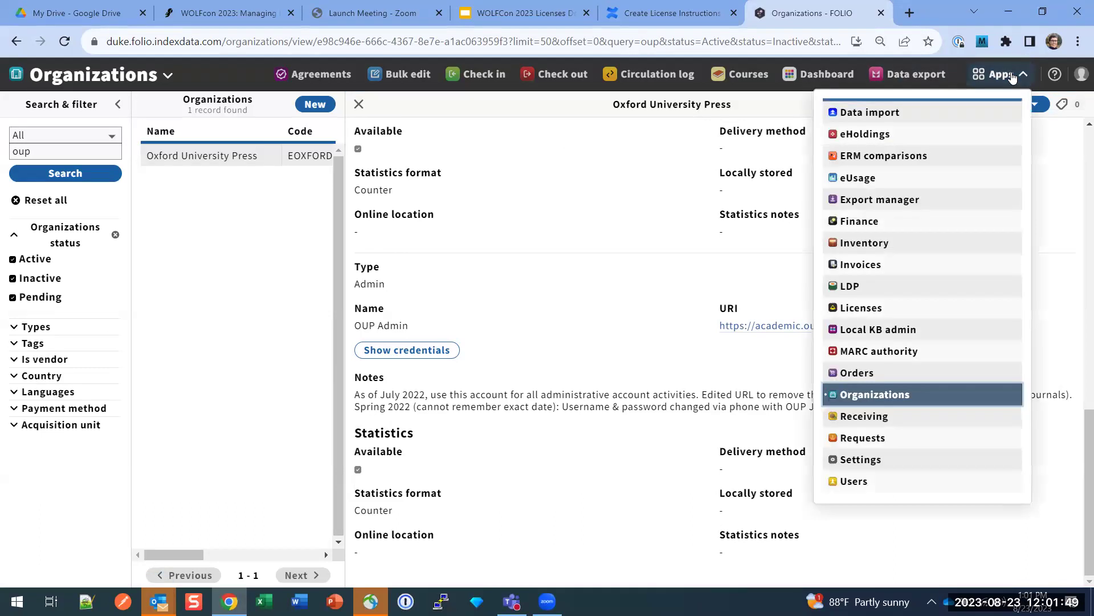
pyautogui.click(928, 321)
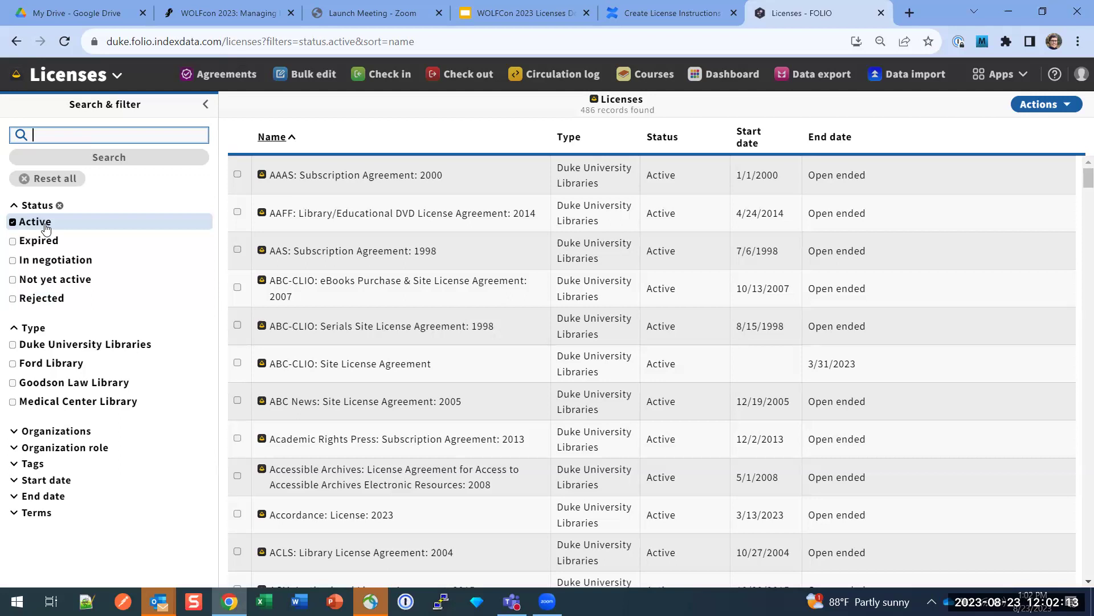
pyautogui.click(47, 241)
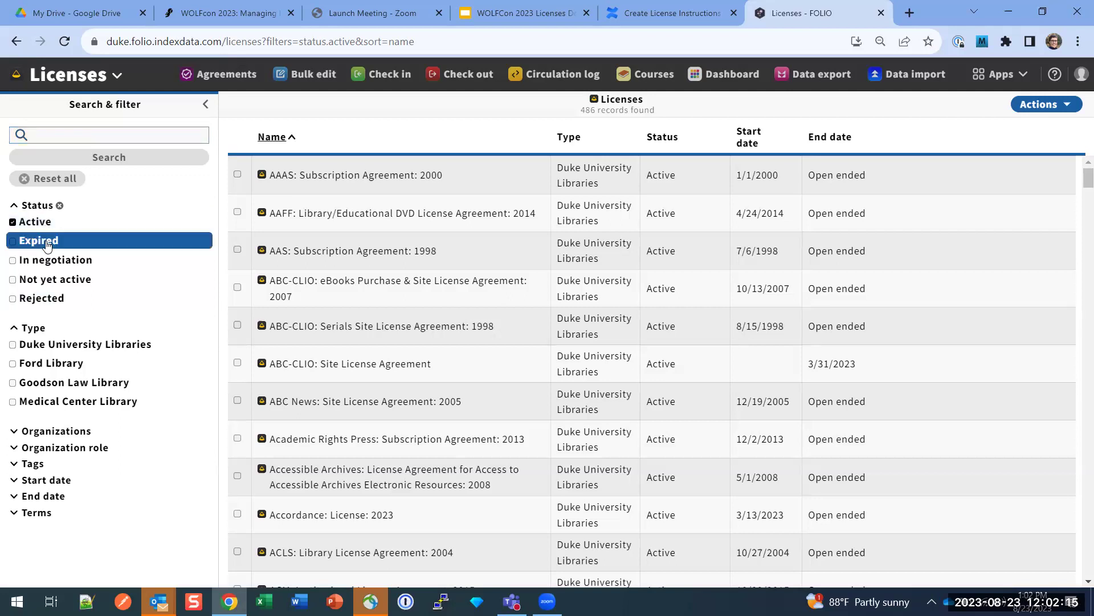
pyautogui.click(49, 259)
pyautogui.click(53, 278)
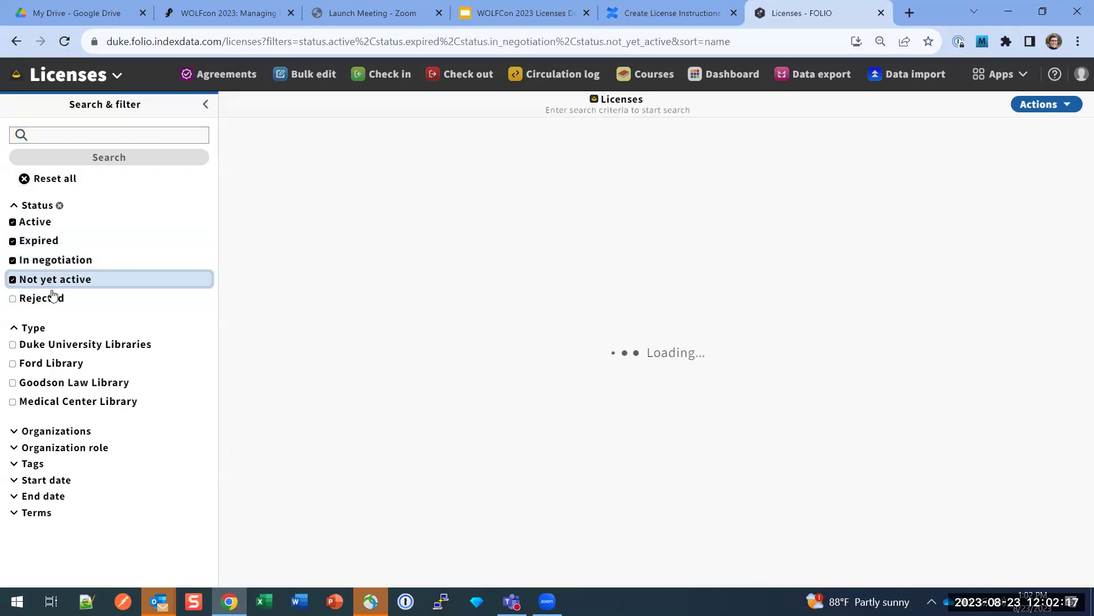
pyautogui.click(53, 298)
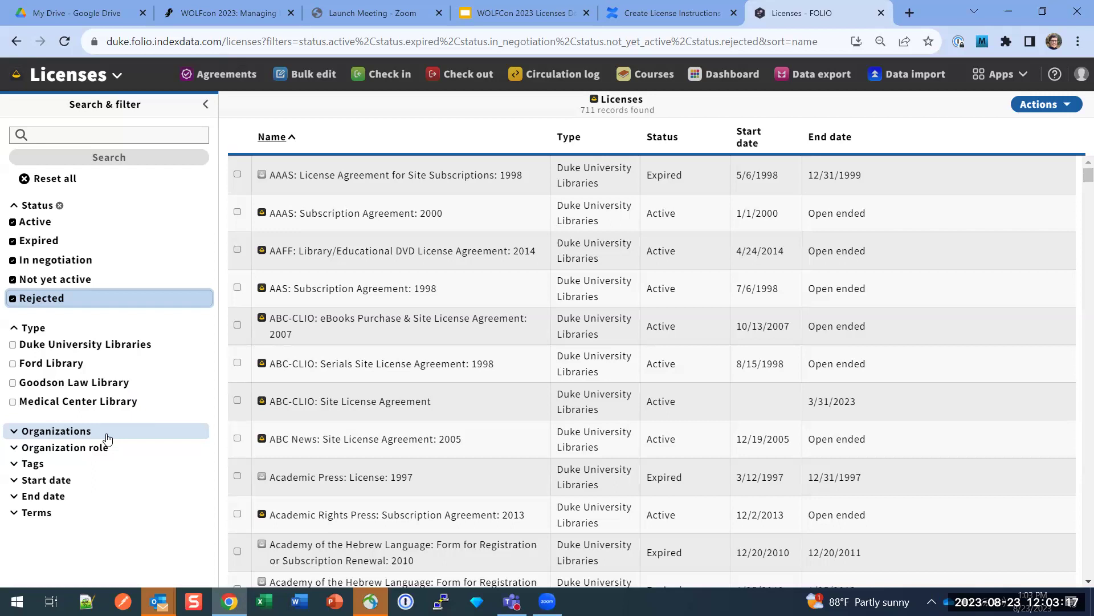
# Build a license term filter for "Is Interlibrary Loan permitted?" with the operator Is and the value Yes
pyautogui.click(57, 514)
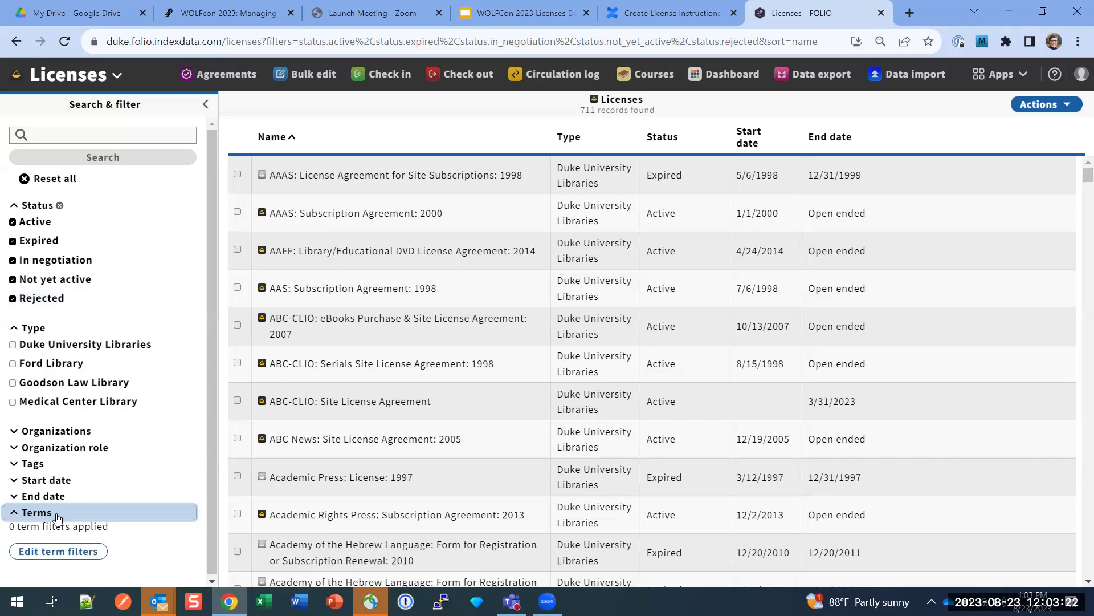
pyautogui.click(70, 552)
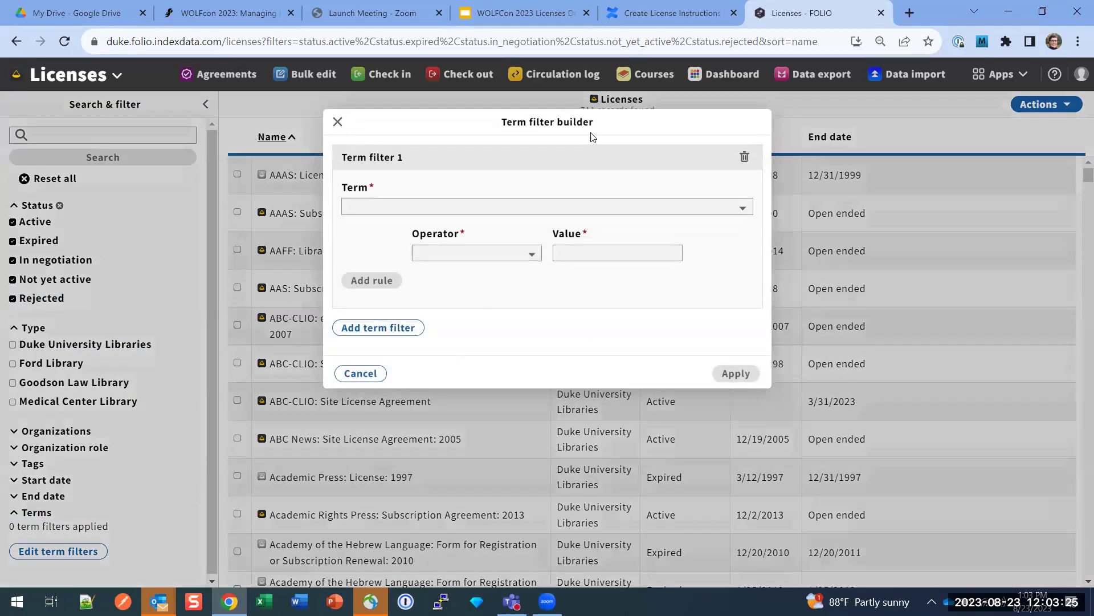
pyautogui.click(631, 206)
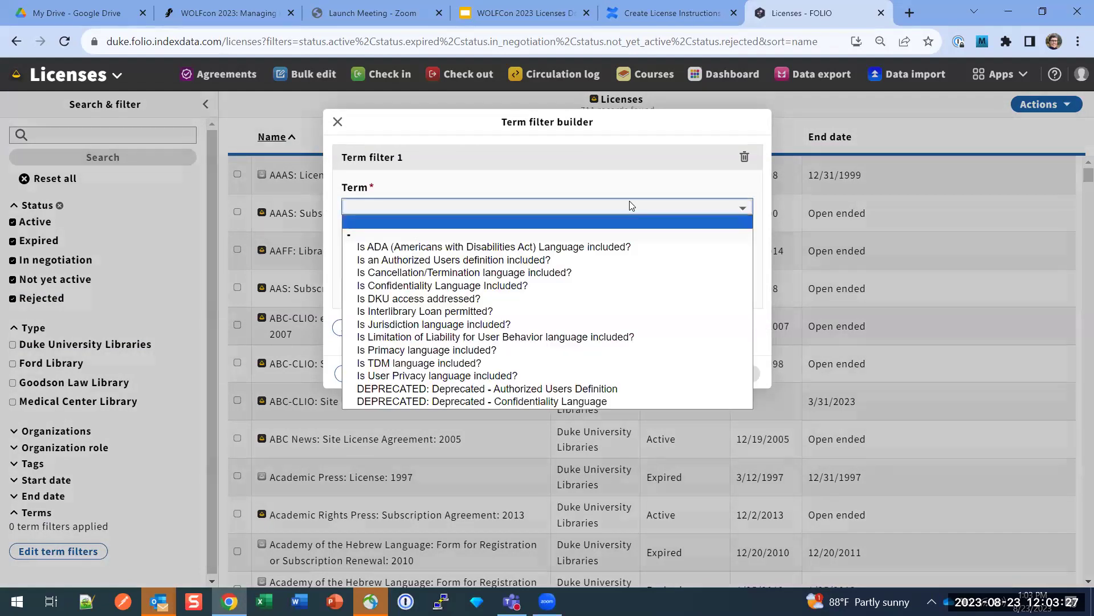
pyautogui.click(612, 315)
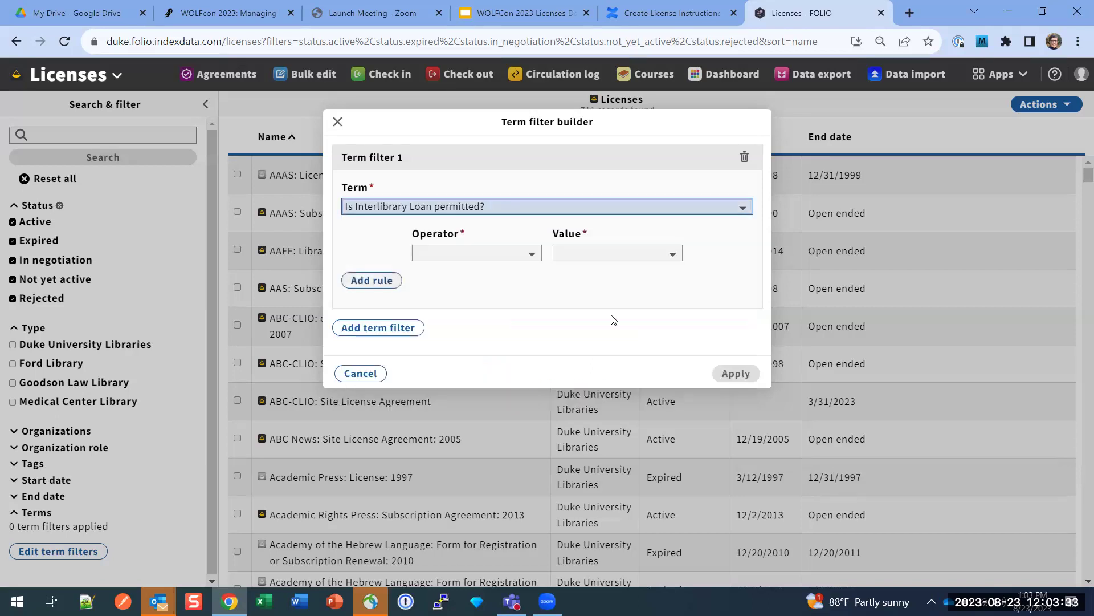
pyautogui.click(487, 254)
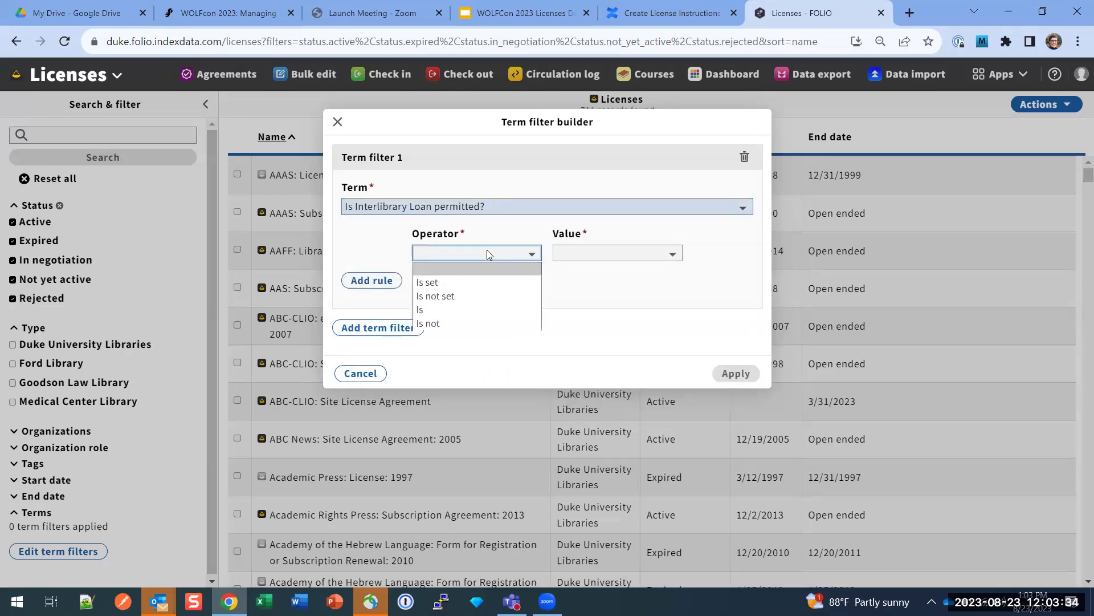
pyautogui.click(487, 307)
pyautogui.click(603, 254)
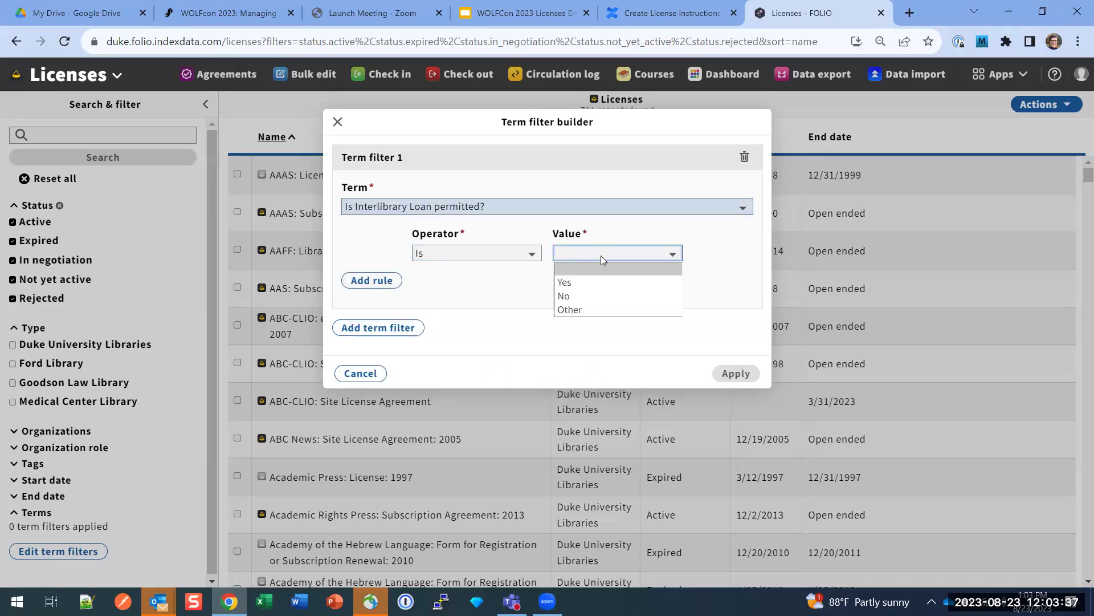
pyautogui.click(601, 278)
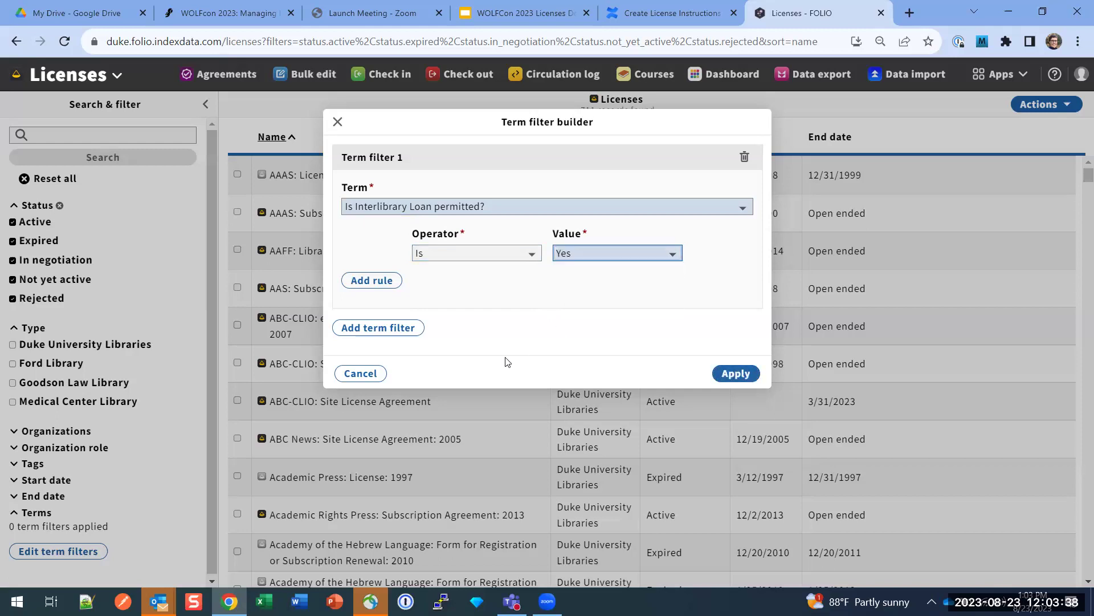
# Add a blank second term filter and remove it again, then apply the interlibrary loan filter to the licenses
pyautogui.click(417, 334)
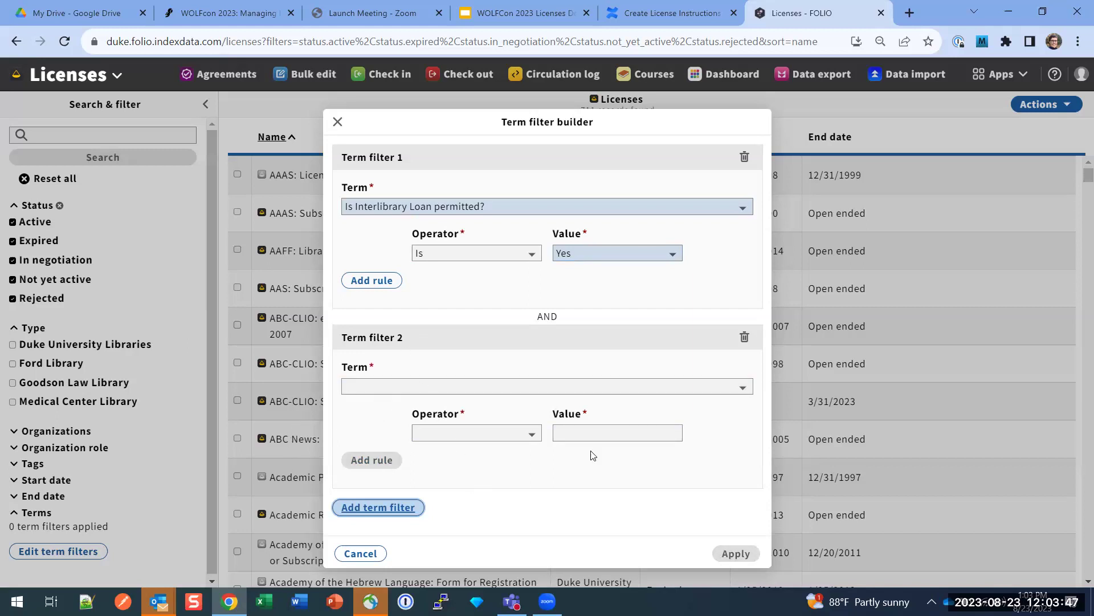
pyautogui.click(742, 339)
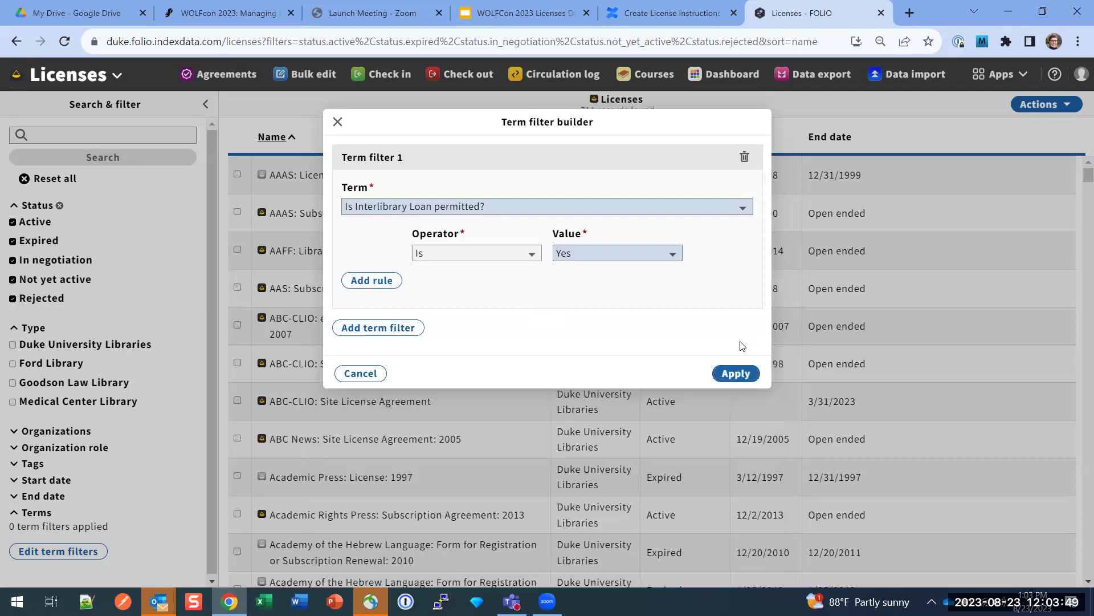
pyautogui.click(737, 374)
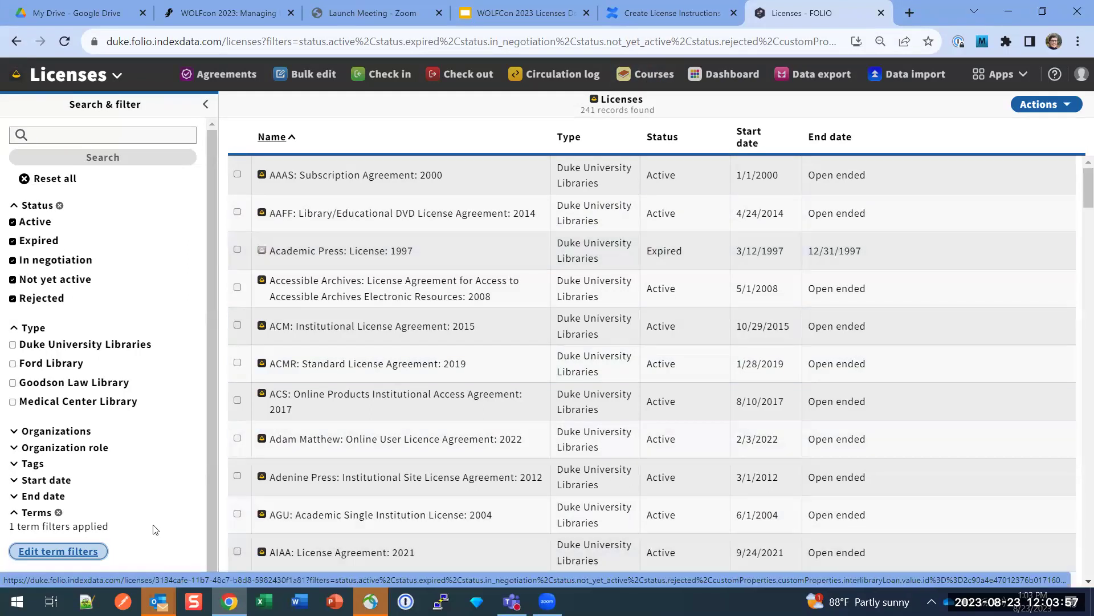
# Clear the status filter, search the licenses for "exact edition" and open the Exact Editions: License Agreement: 2019 record
pyautogui.click(60, 205)
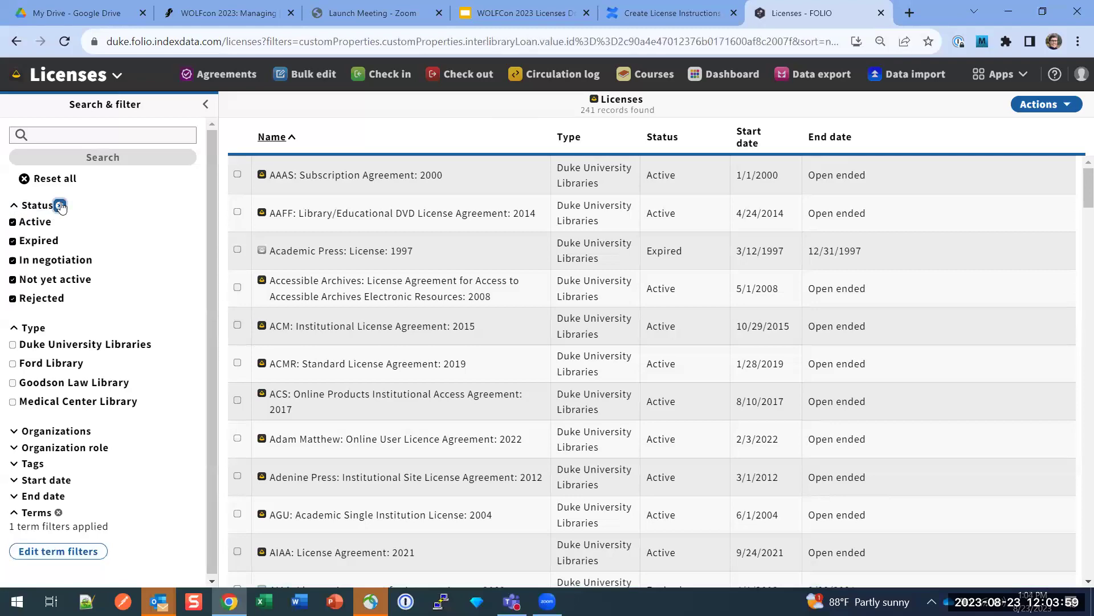
pyautogui.click(85, 136)
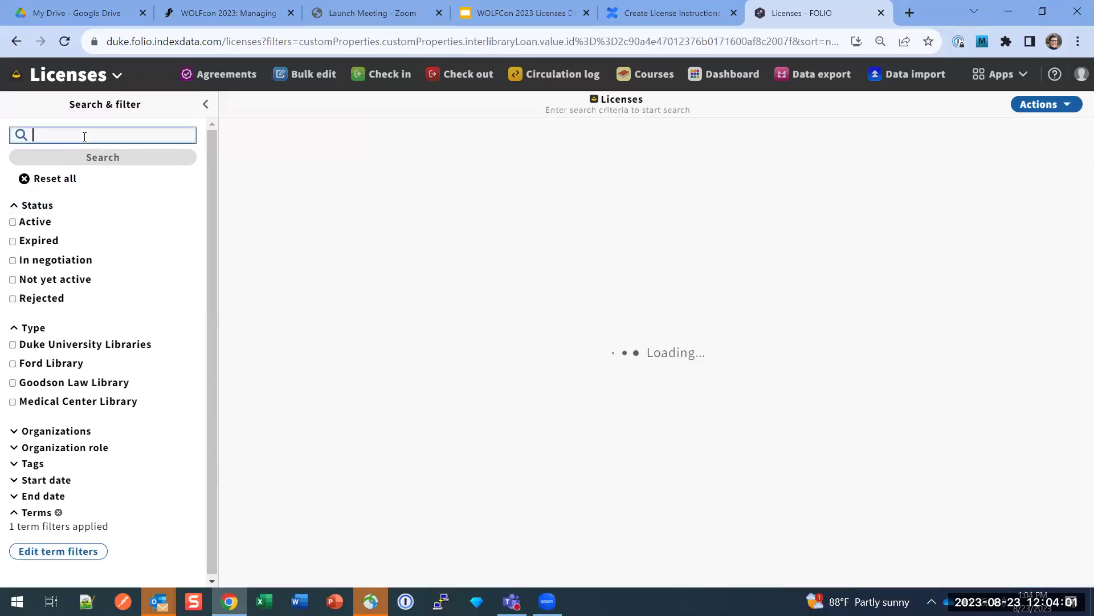
pyautogui.write('exact')
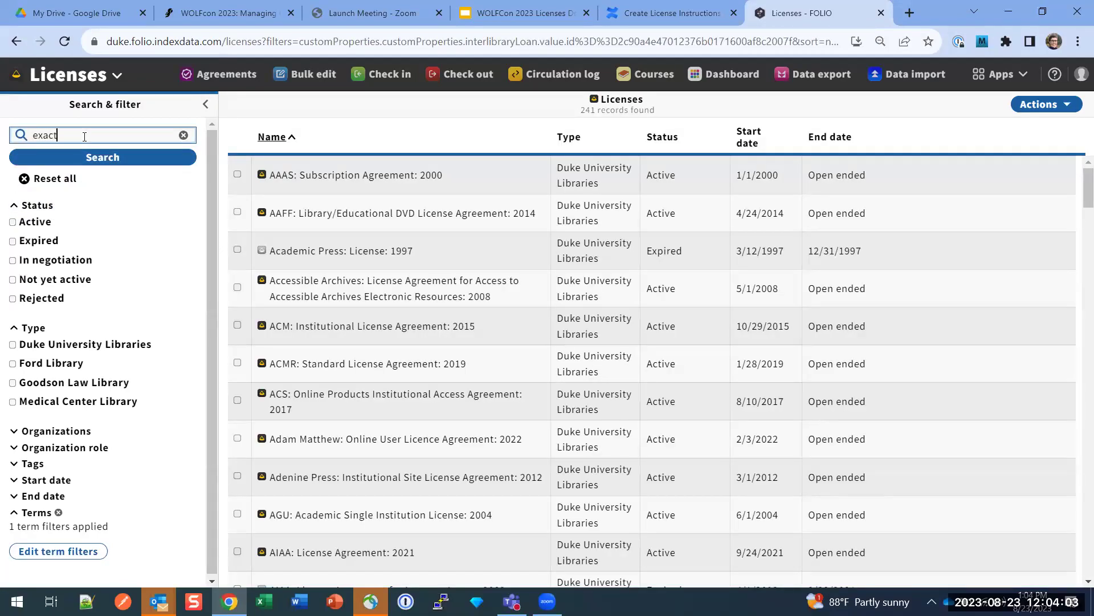
pyautogui.write(' edition')
pyautogui.press('Return')
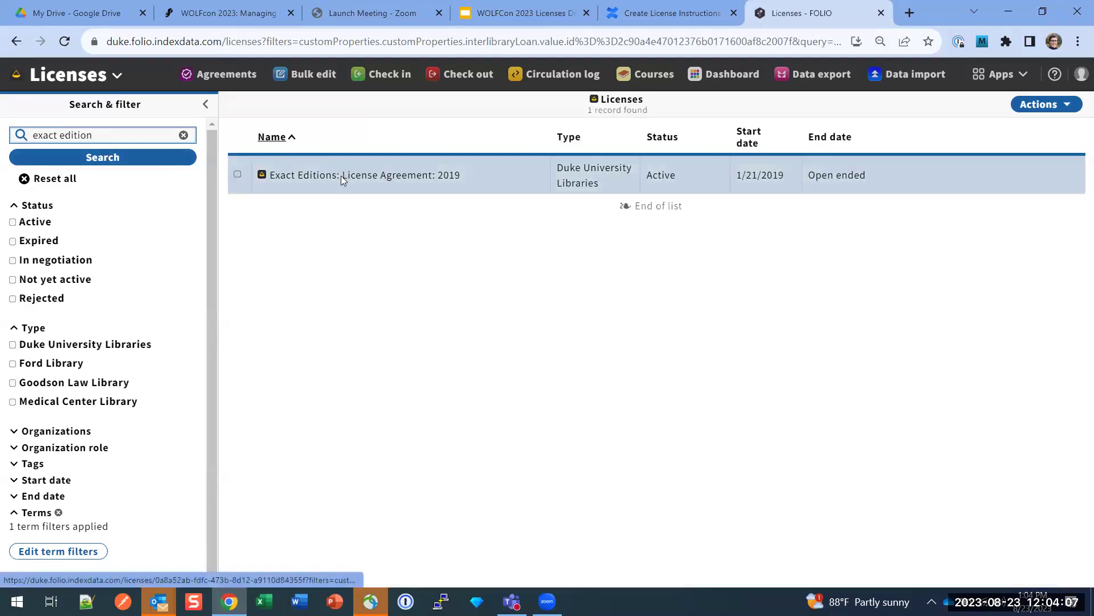
pyautogui.click(344, 180)
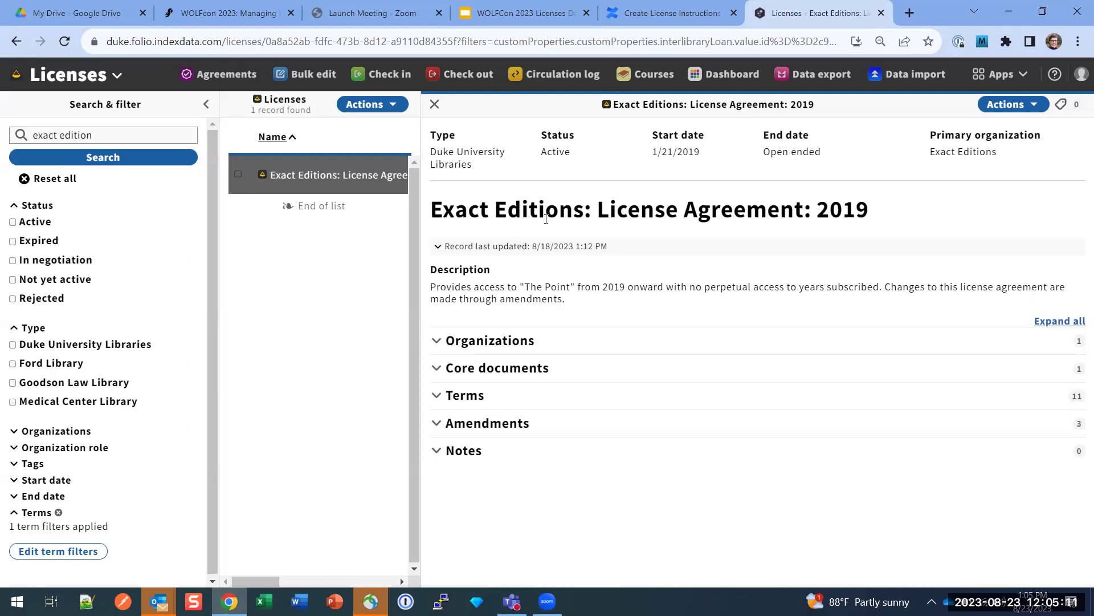
# Expand the license's record update details and its Organizations section to review the licensor role and interface information
pyautogui.click(485, 249)
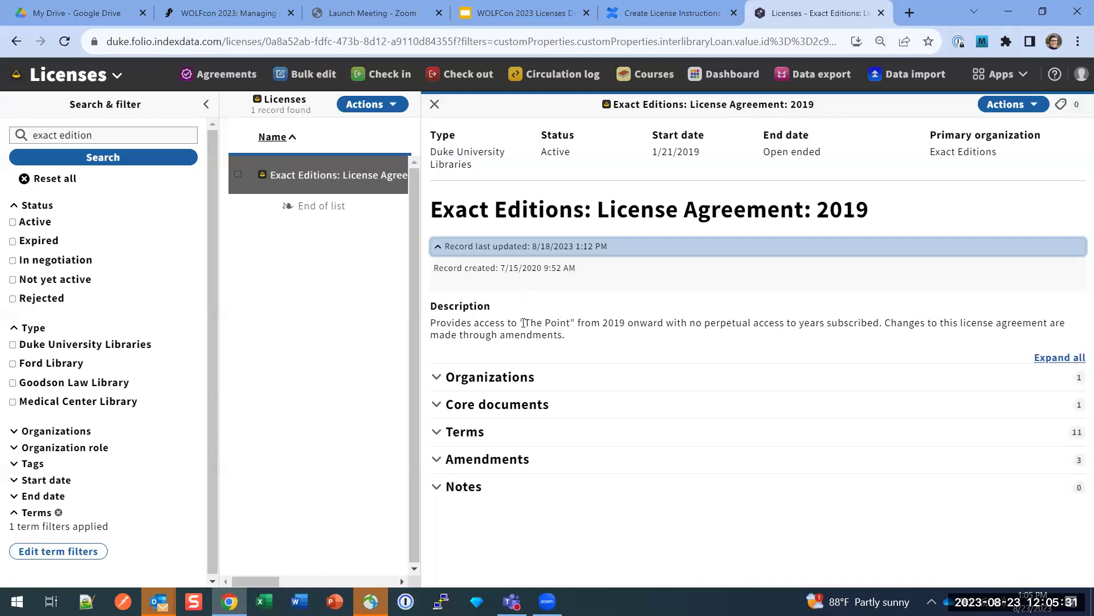
pyautogui.click(521, 381)
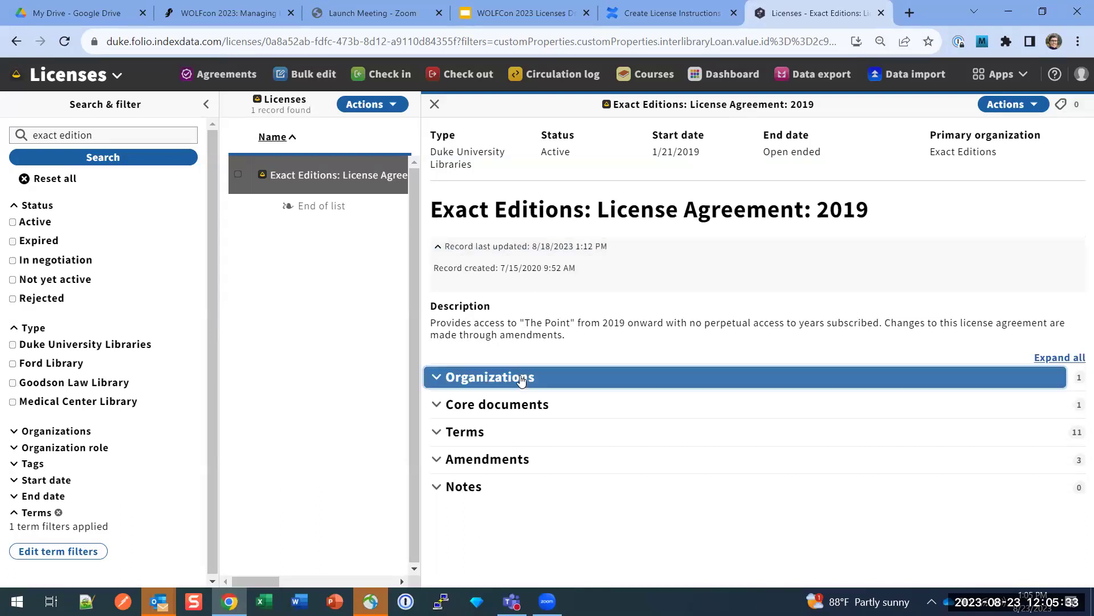
pyautogui.scroll(-2, 521, 378)
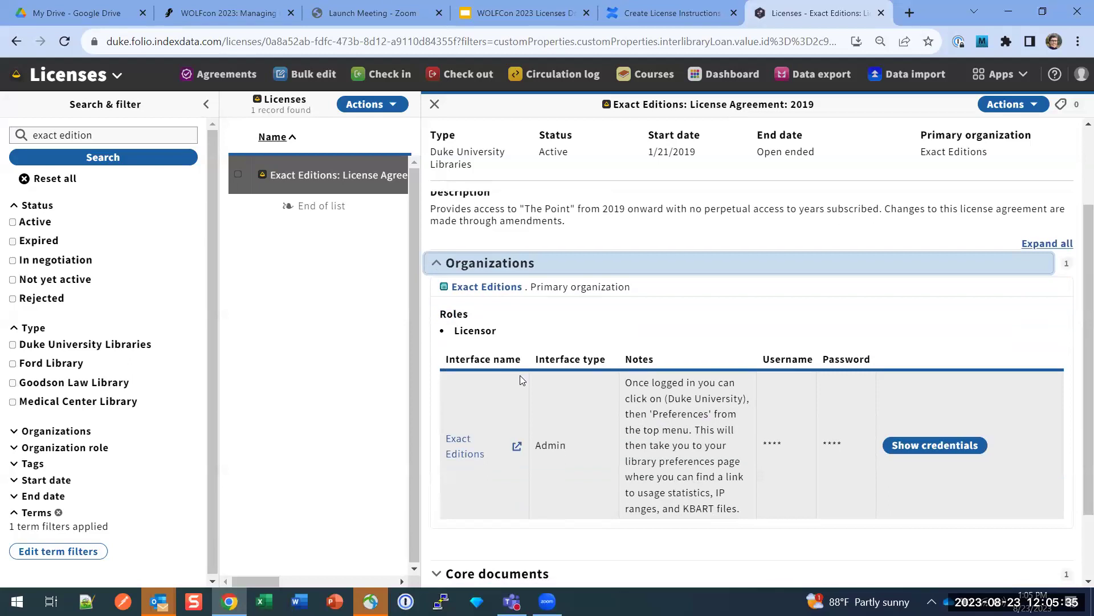
pyautogui.scroll(-1, 519, 375)
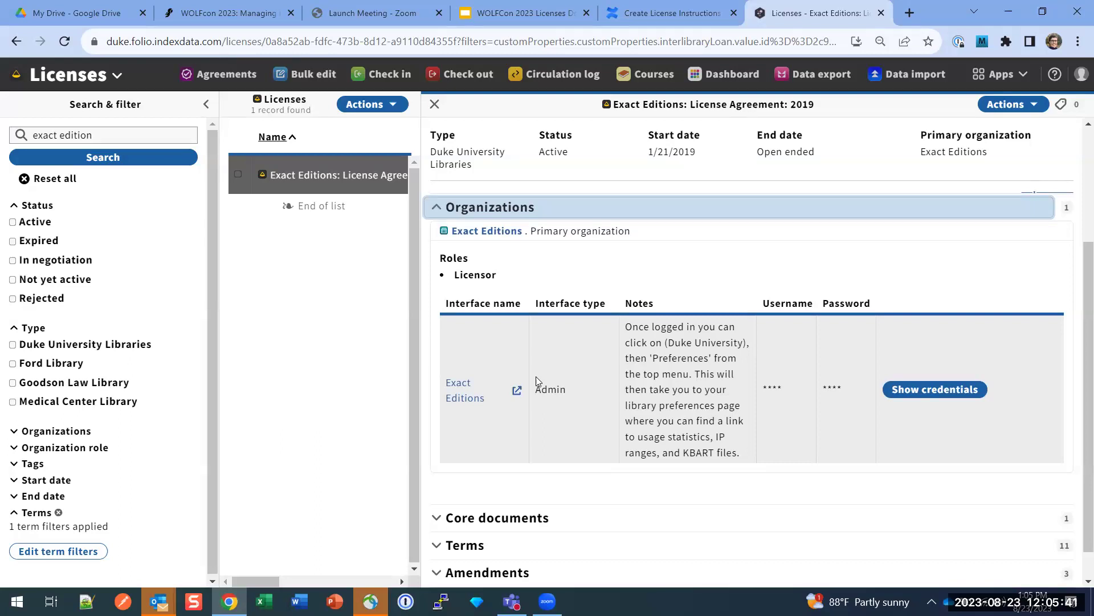
pyautogui.scroll(-1, 537, 382)
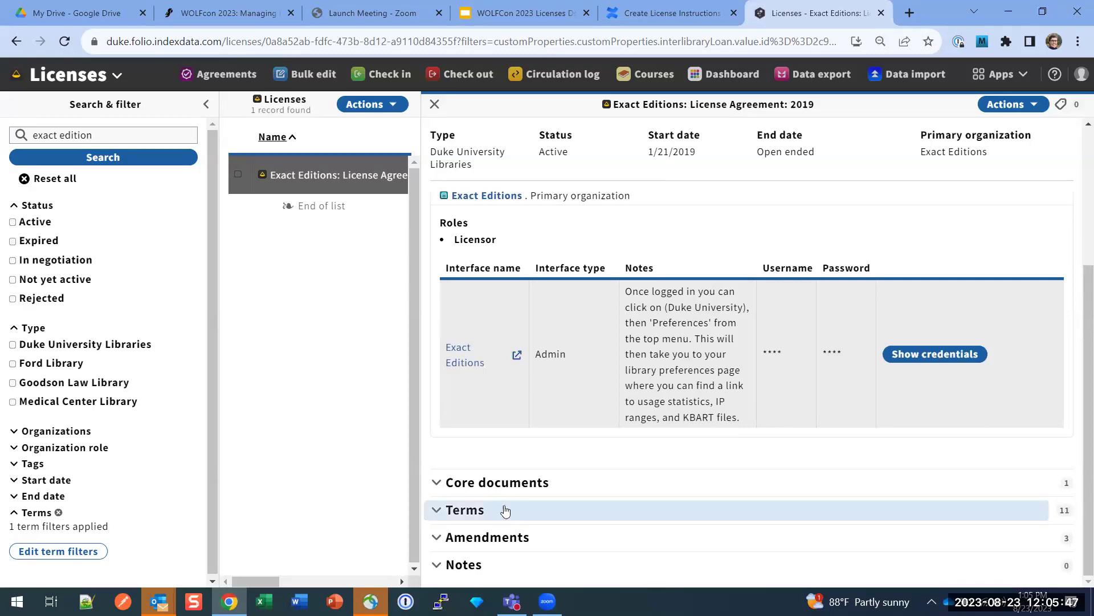
# Expand Core documents, view the linked license agreement in a separate browser tab, and return to the license record
pyautogui.click(513, 489)
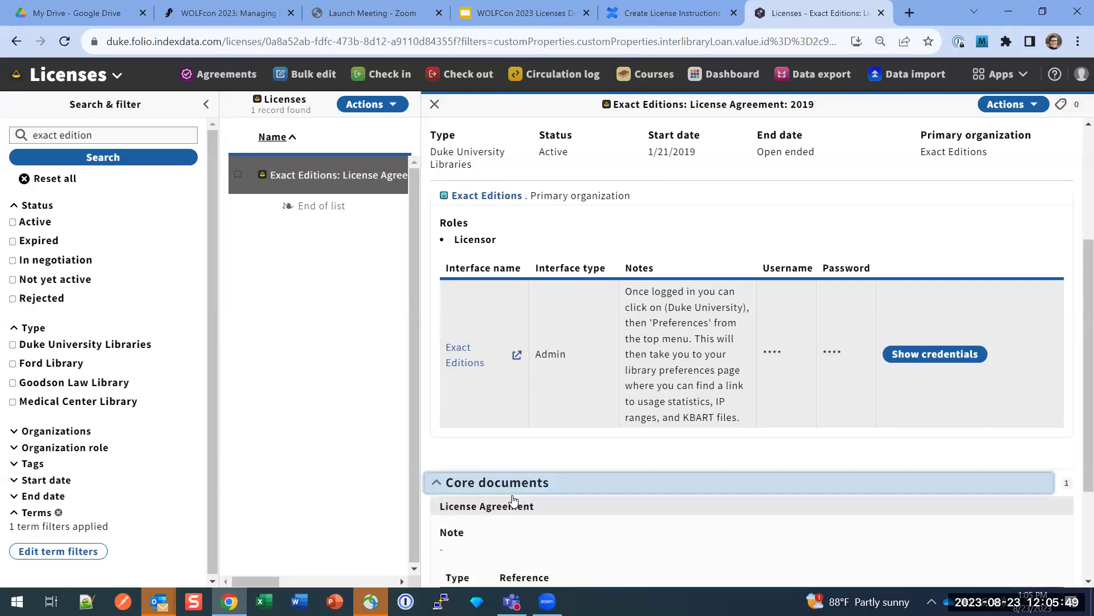
pyautogui.scroll(-3, 513, 499)
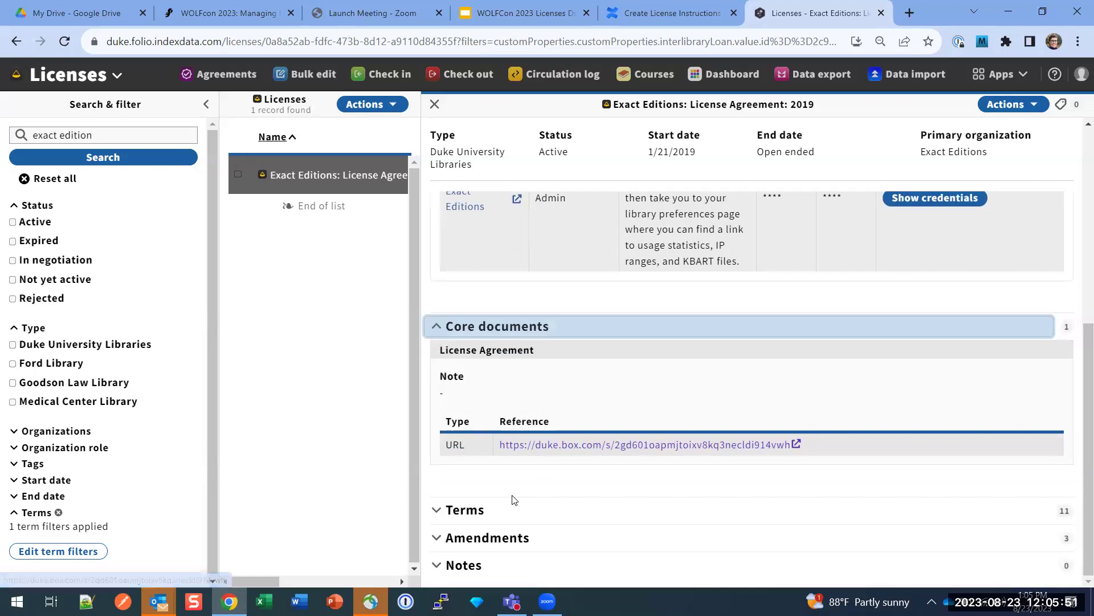
pyautogui.rightClick(530, 451)
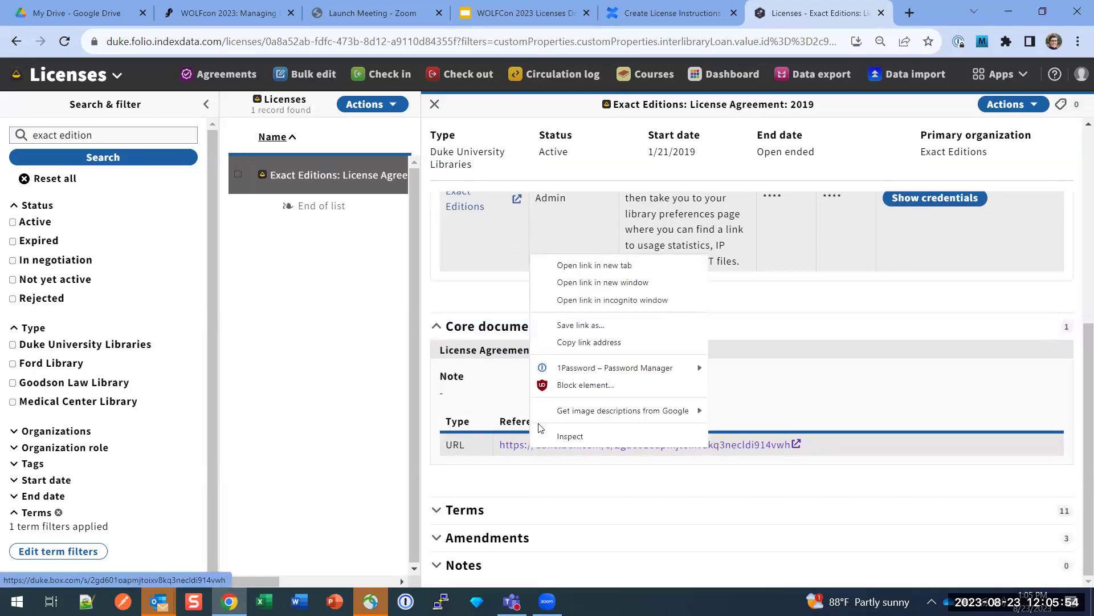
pyautogui.click(590, 272)
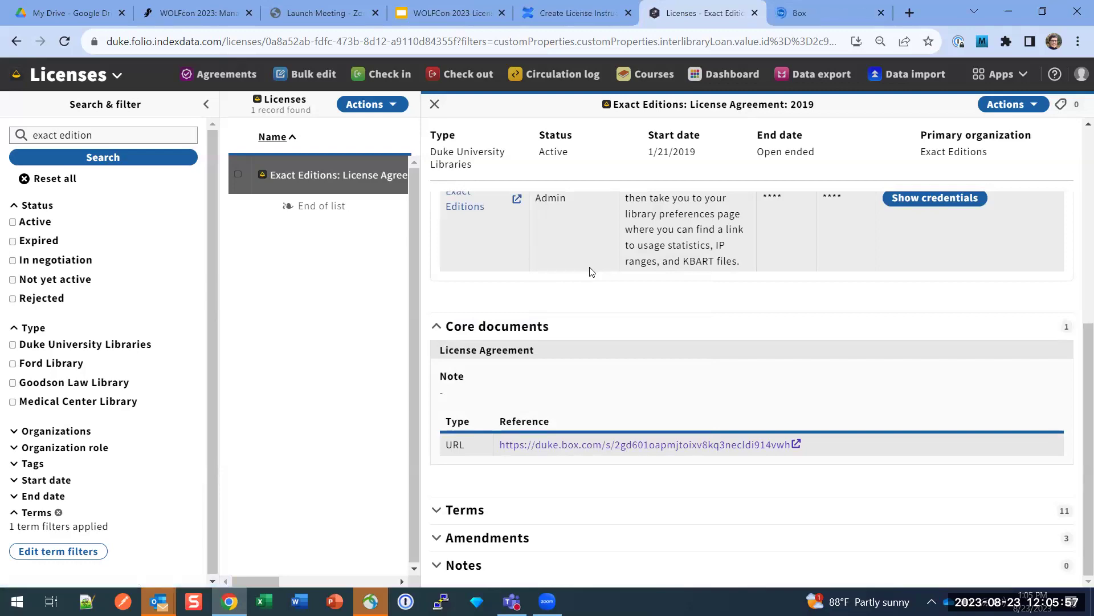
pyautogui.click(829, 13)
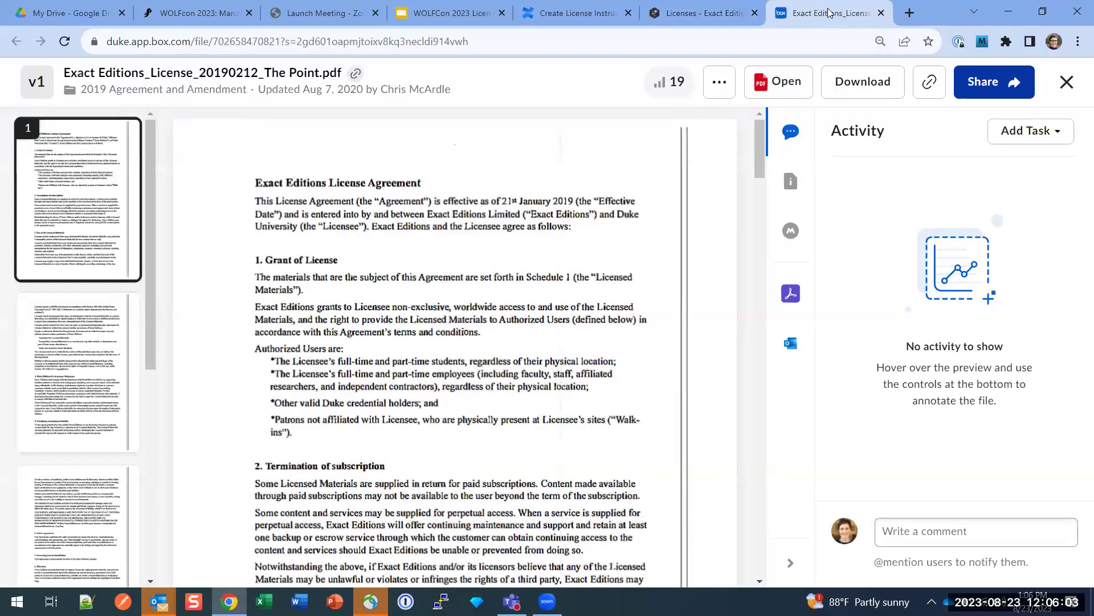
pyautogui.click(680, 17)
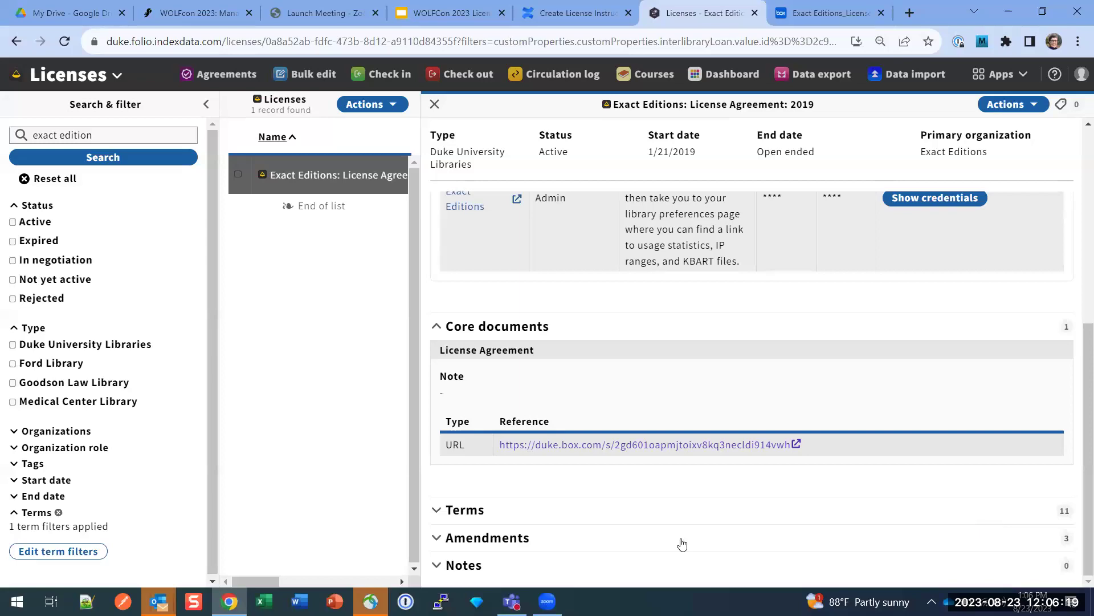
# Expand the license's Terms section and review each term's value, visibility and internal note through User Privacy language
pyautogui.click(794, 516)
pyautogui.scroll(-5, 794, 516)
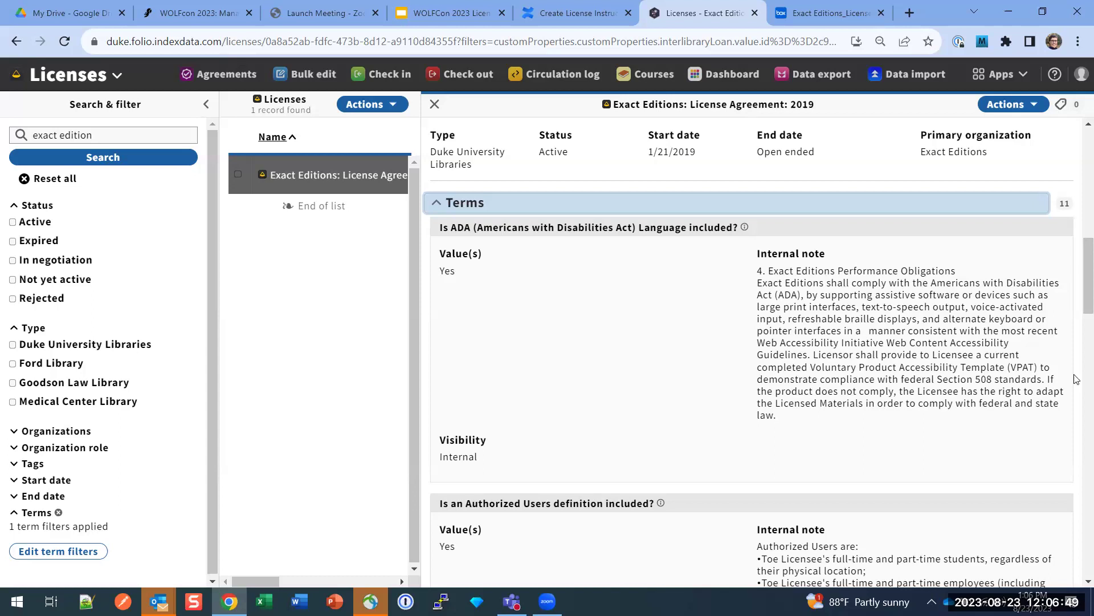
pyautogui.scroll(-5, 1022, 407)
pyautogui.scroll(-3, 1020, 407)
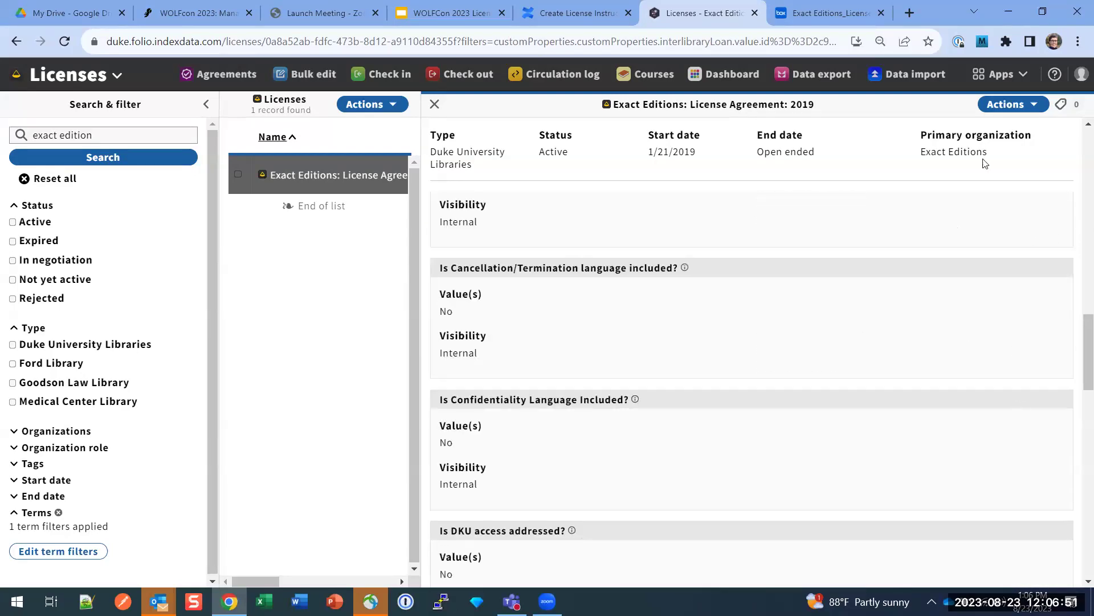
pyautogui.scroll(-3, 908, 399)
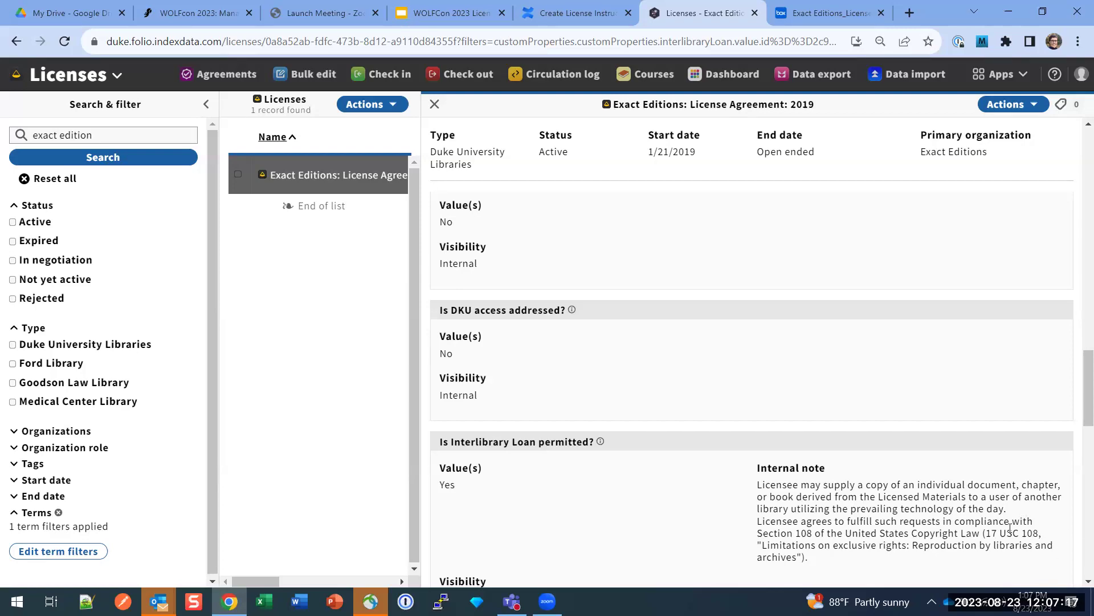
pyautogui.scroll(-15, 945, 502)
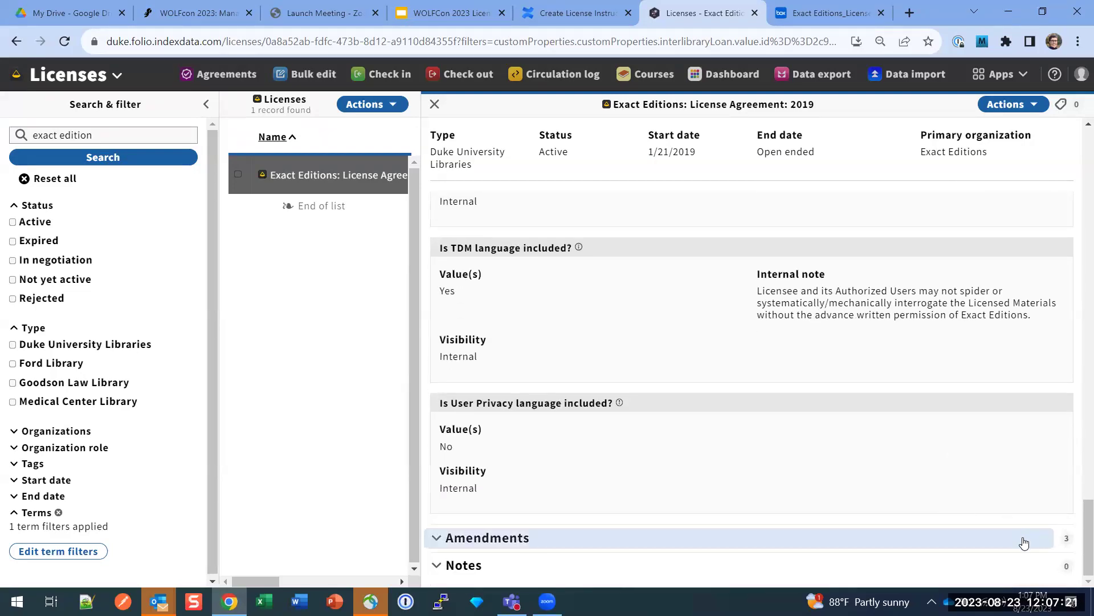
# Expand the license's Amendments section and open the Exact Editions: Amendment: 2022 record
pyautogui.click(1024, 543)
pyautogui.scroll(-2, 1023, 541)
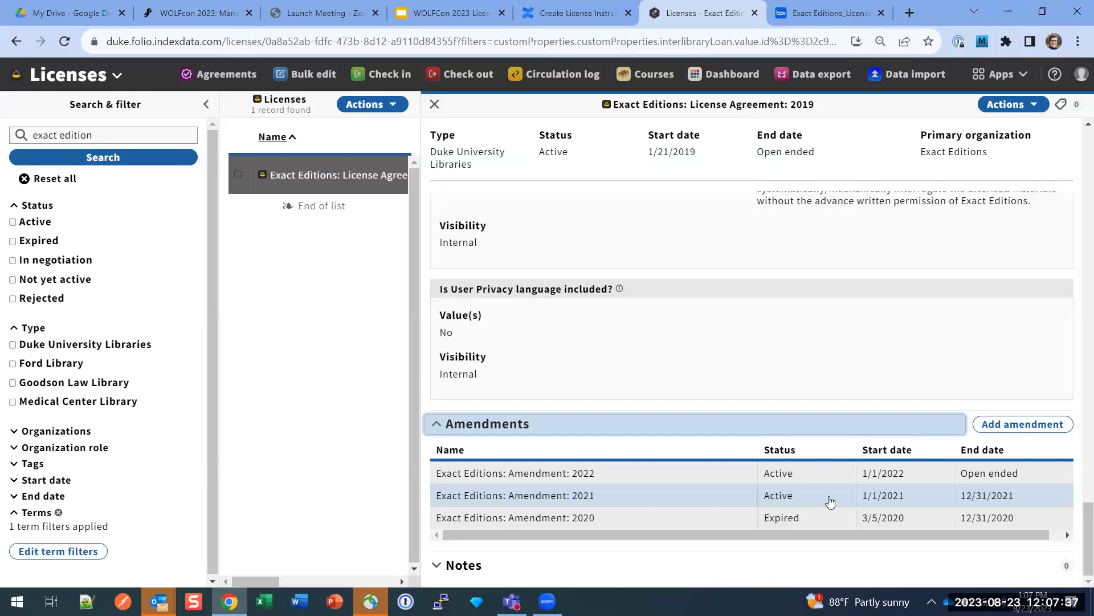
pyautogui.click(675, 481)
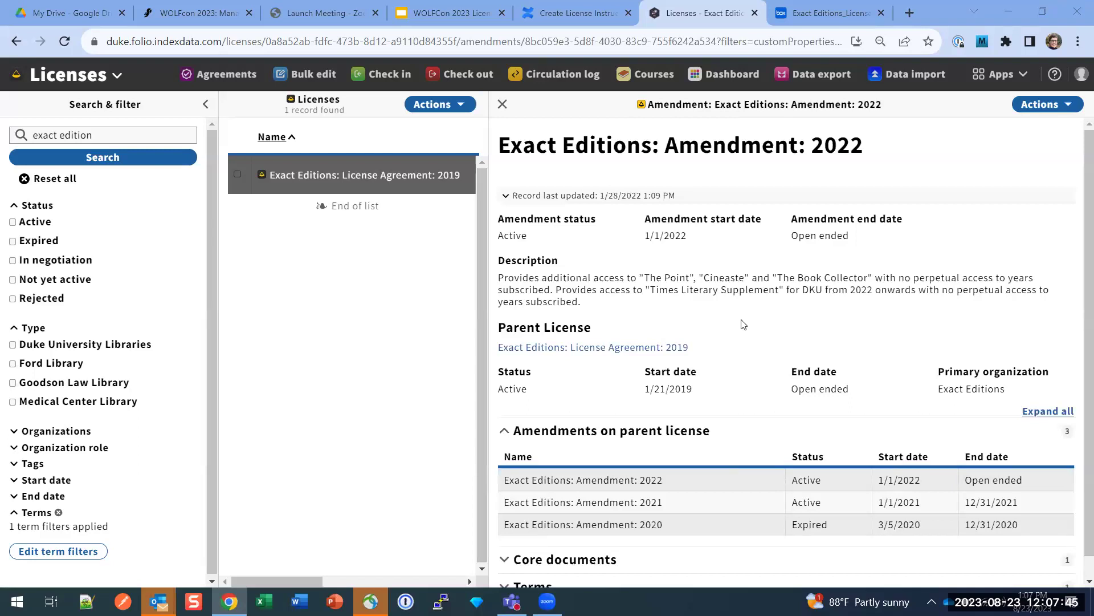
# Review the 2022 amendment's parent license details and expand its Core documents section to examine the document link
pyautogui.scroll(-1, 744, 324)
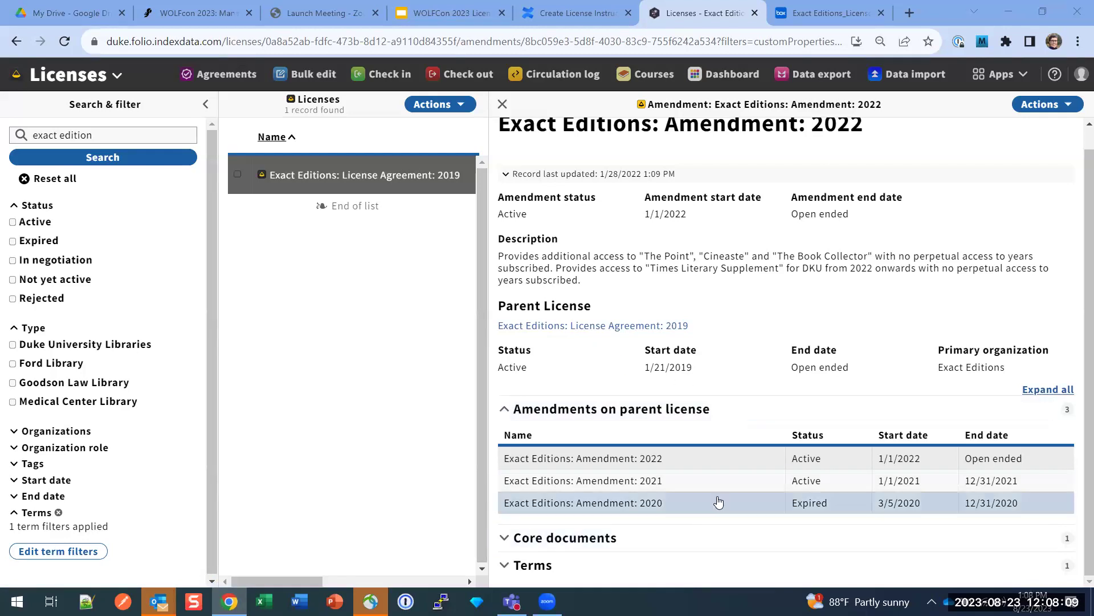
pyautogui.click(728, 537)
pyautogui.scroll(-2, 727, 535)
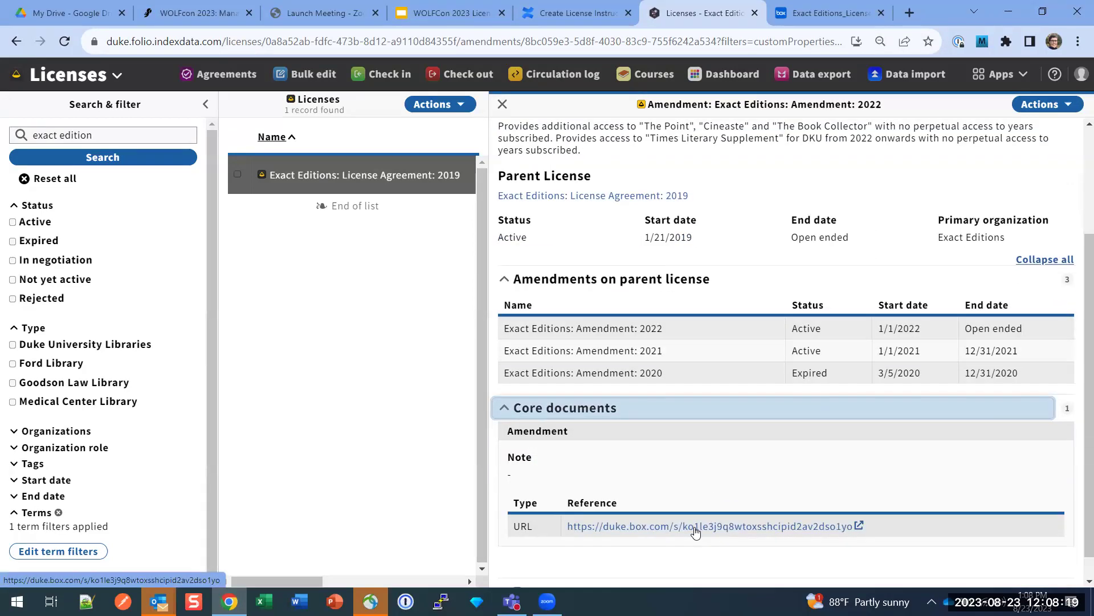
pyautogui.scroll(-1, 695, 532)
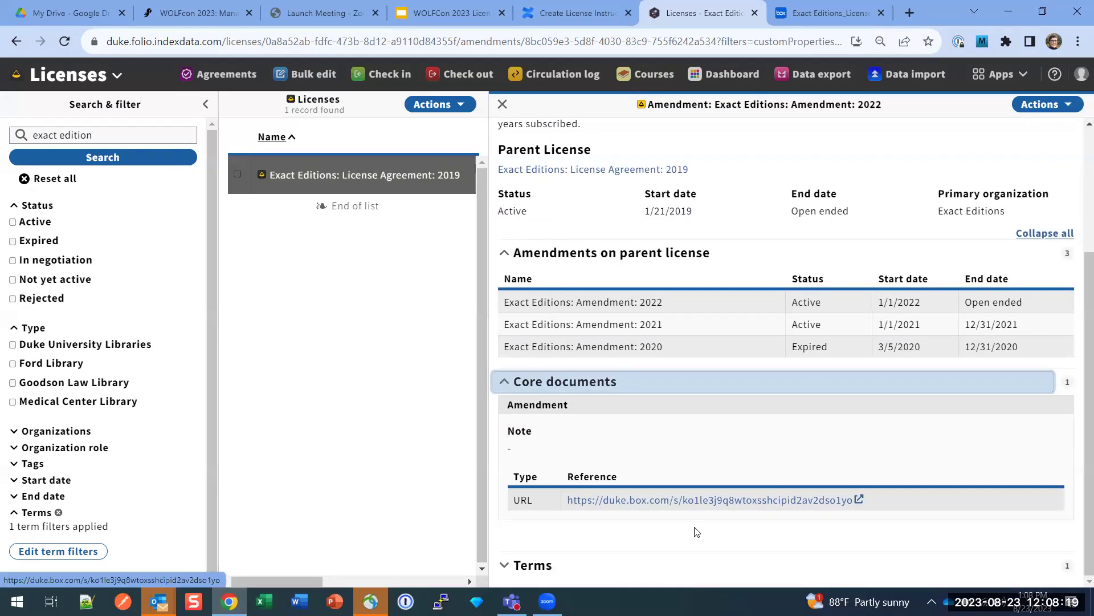
# Expand the 2022 amendment's Terms section and examine which terms are set, including whether DKU access is addressed
pyautogui.click(562, 567)
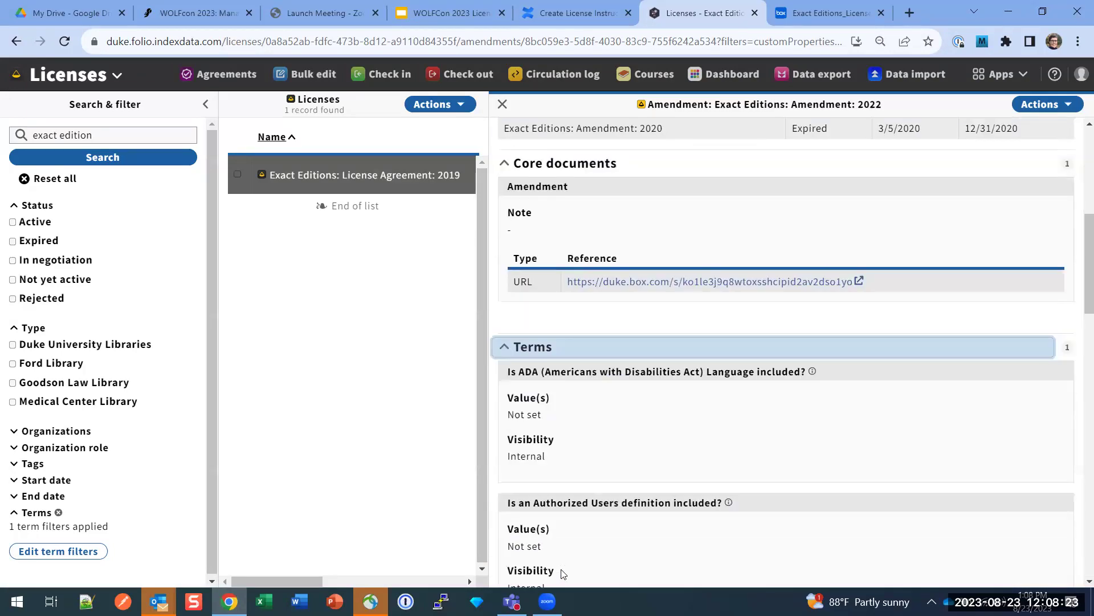
pyautogui.scroll(-1, 562, 571)
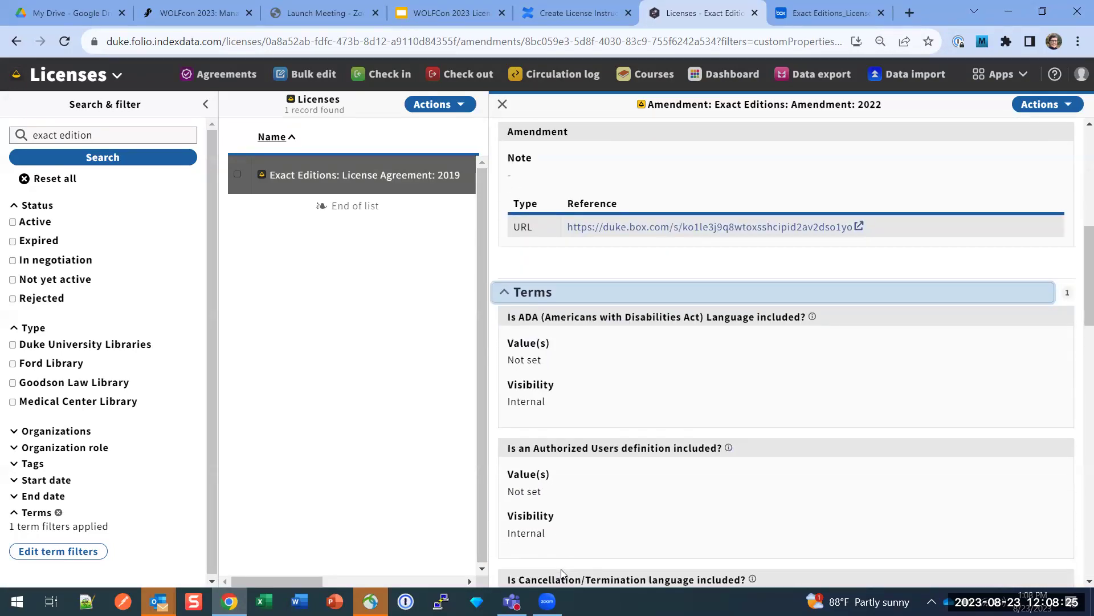
pyautogui.scroll(-3, 562, 571)
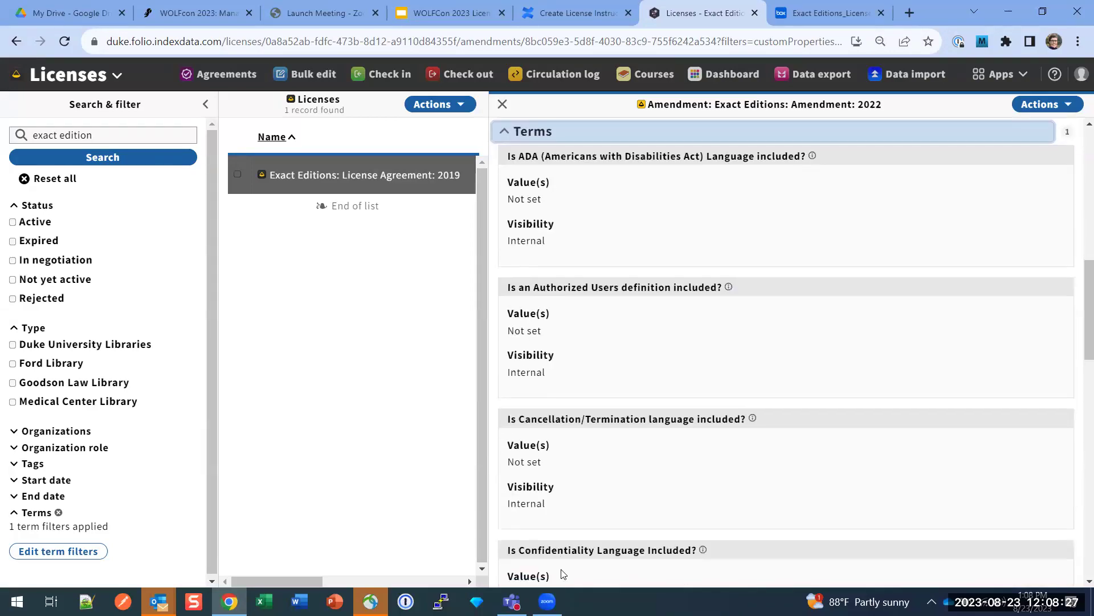
pyautogui.scroll(-8, 562, 573)
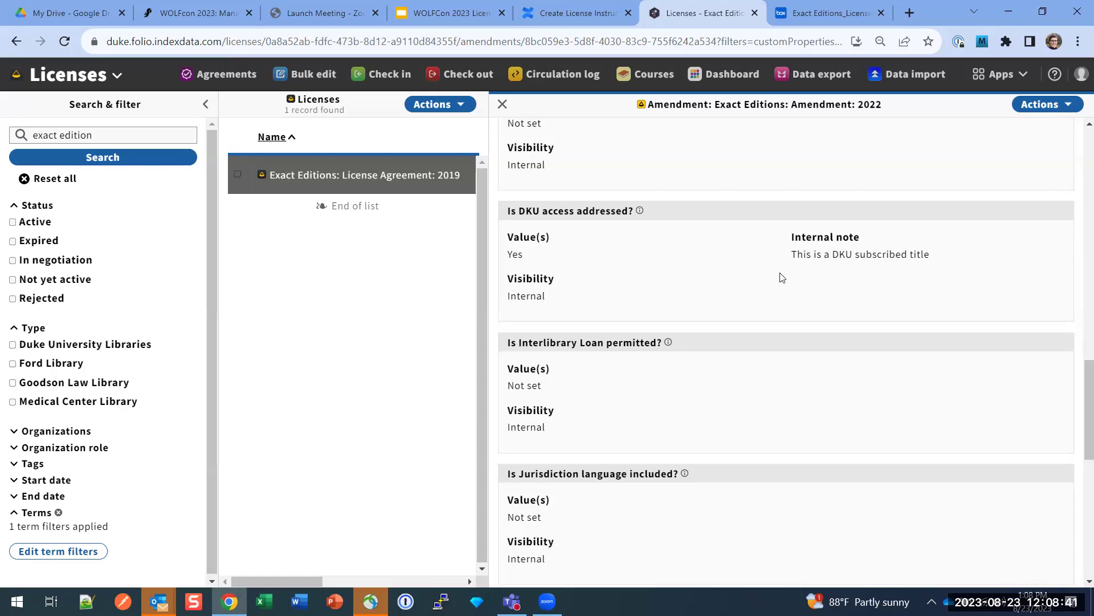
pyautogui.scroll(-4, 782, 277)
pyautogui.scroll(-5, 782, 277)
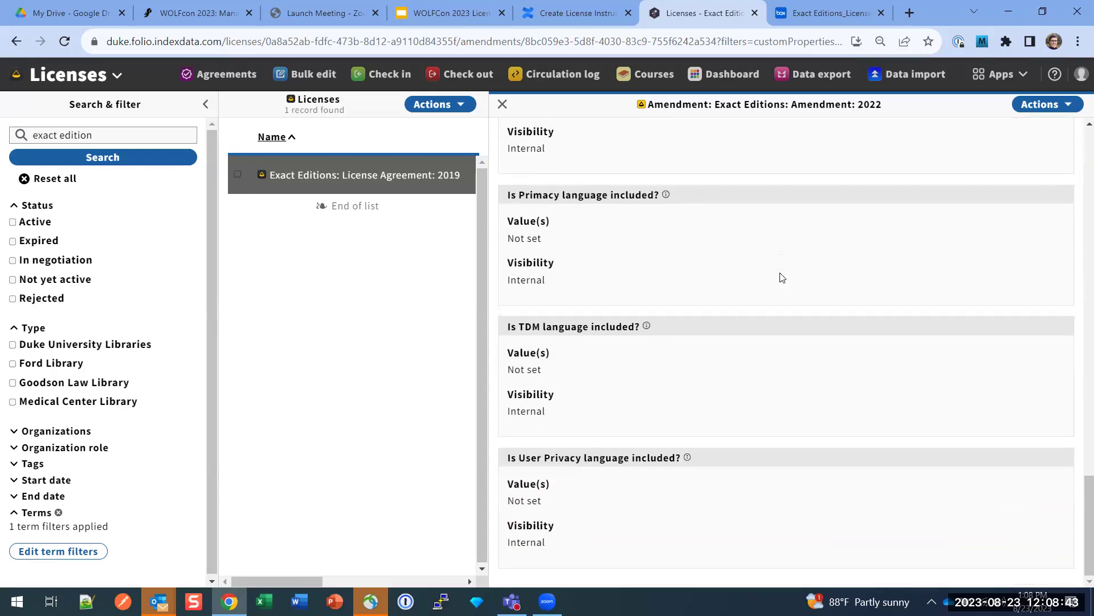
pyautogui.scroll(5, 782, 278)
pyautogui.scroll(5, 780, 277)
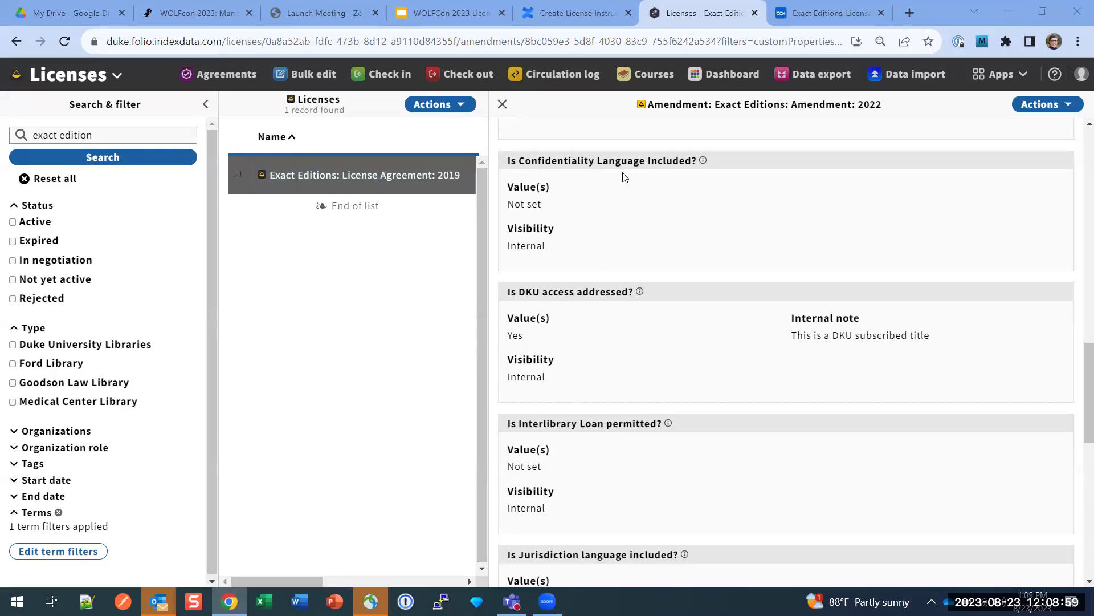
# Switch to the WOLFCon 2023 Licenses Demo presentation in Google Slides and start presenter view from slide 21, Today's Topics
pyautogui.click(445, 14)
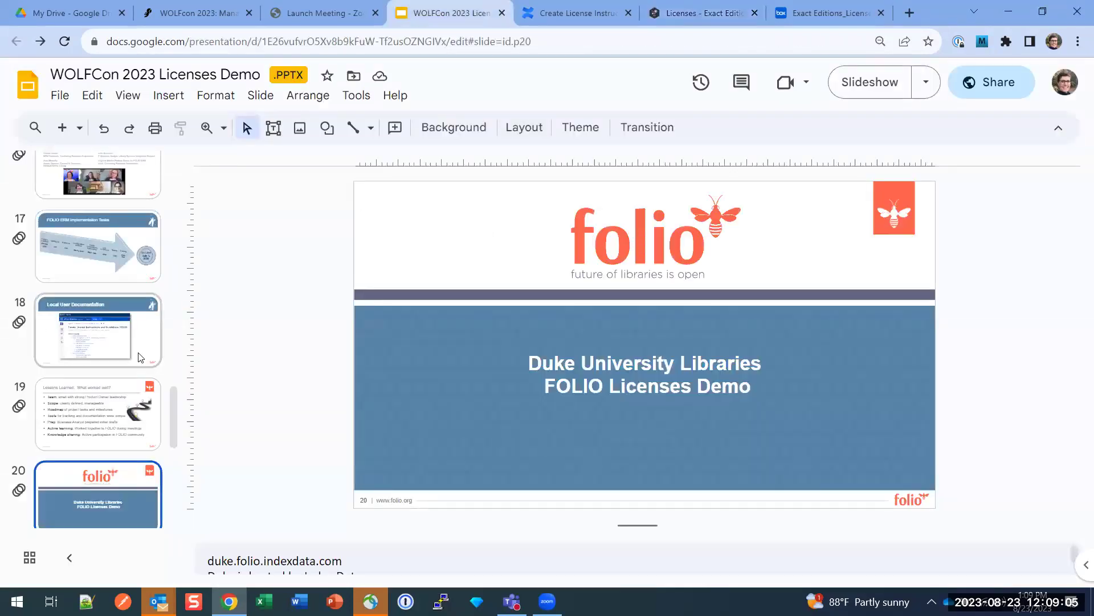
pyautogui.scroll(-3, 140, 357)
pyautogui.click(117, 429)
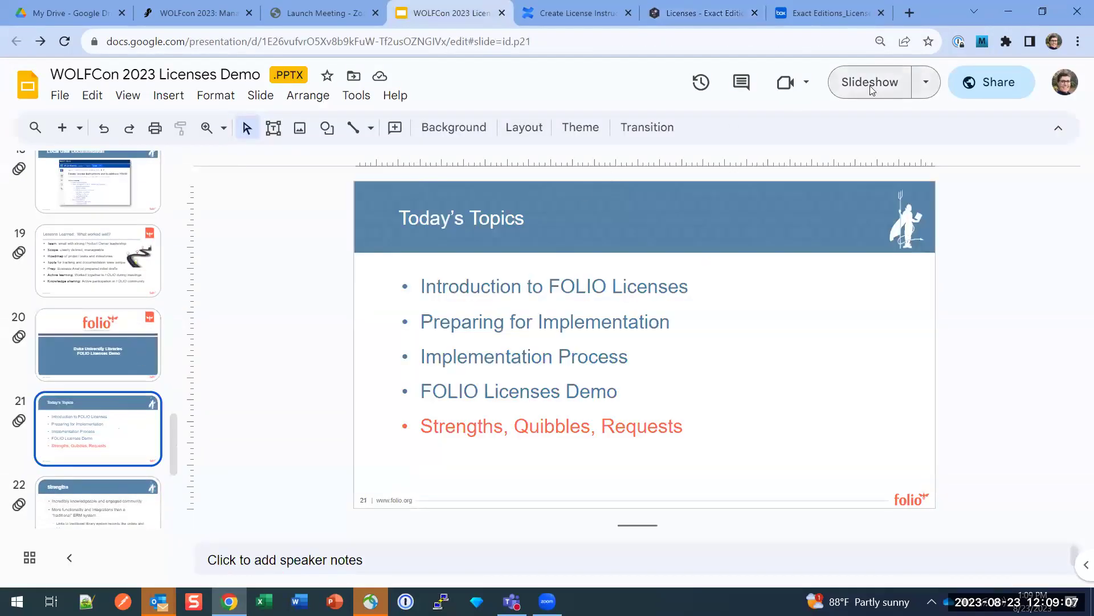
pyautogui.click(924, 82)
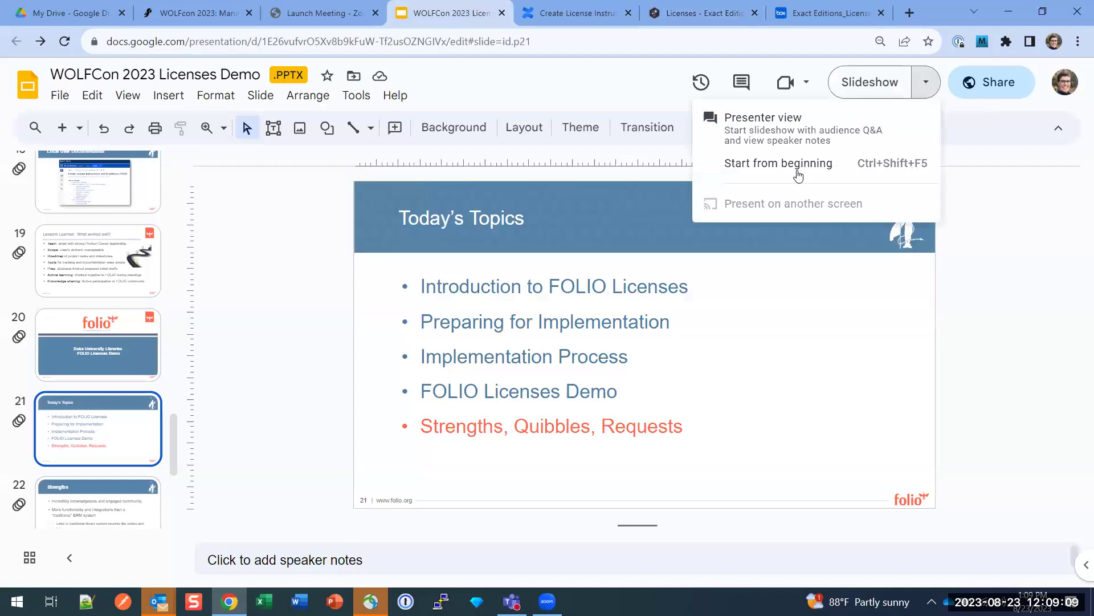
pyautogui.click(789, 124)
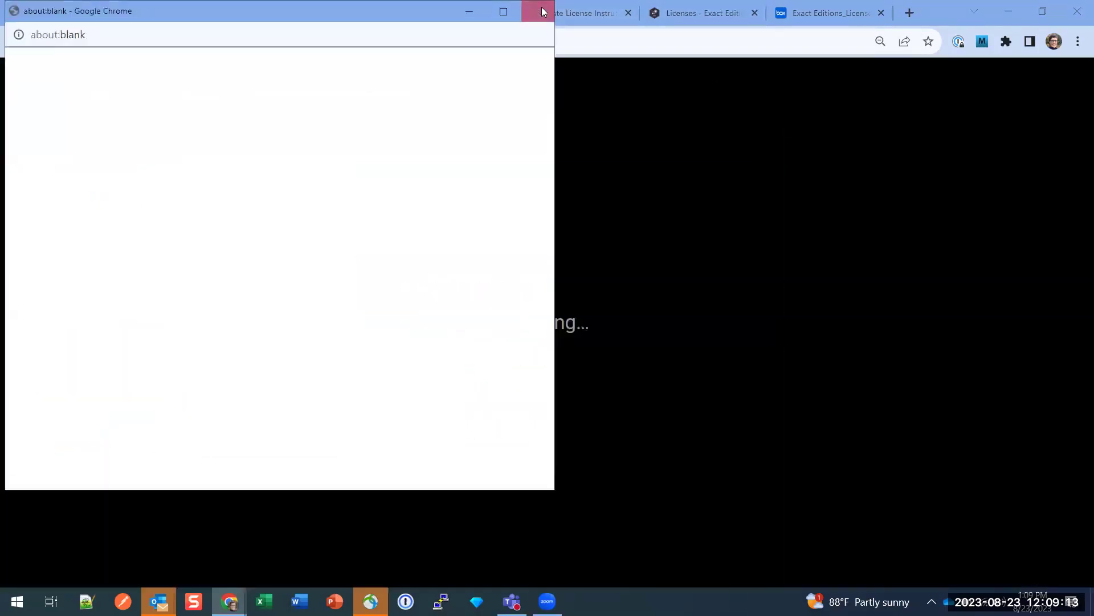
# Close the blank pop-up window so only the Today's Topics slide is presented
pyautogui.click(542, 11)
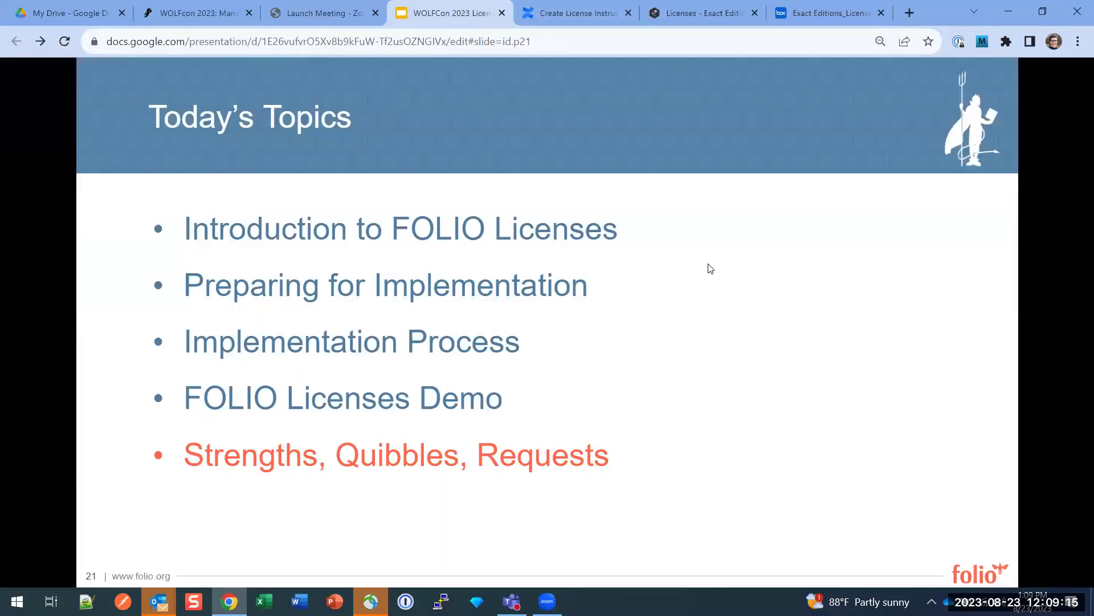
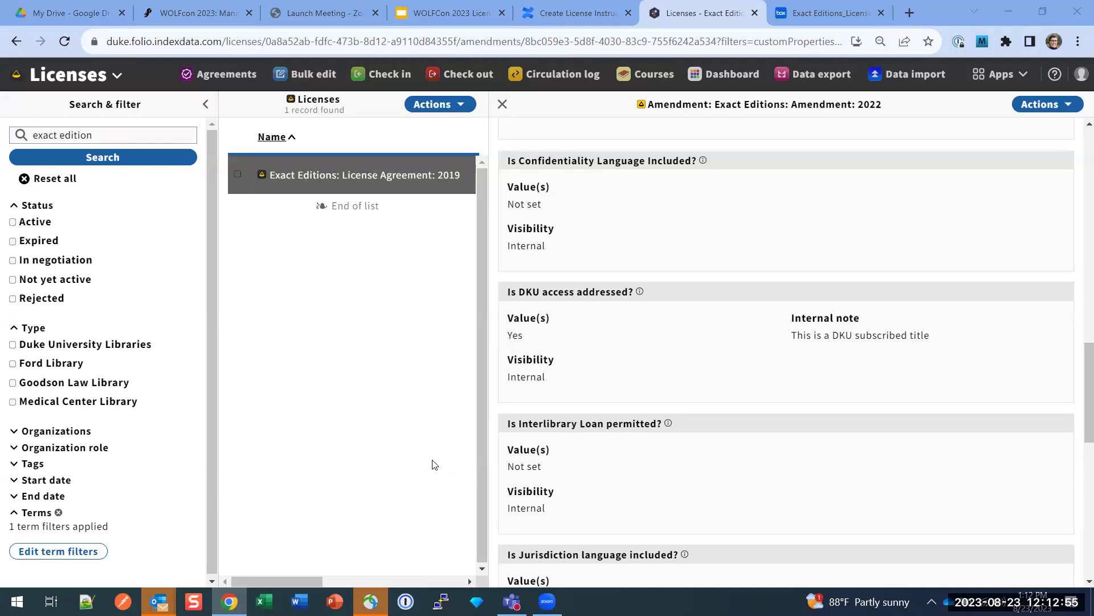
# Open FOLIO's Organizations app and review the Oxford University Press record's alternative names and contact people
pyautogui.click(1011, 76)
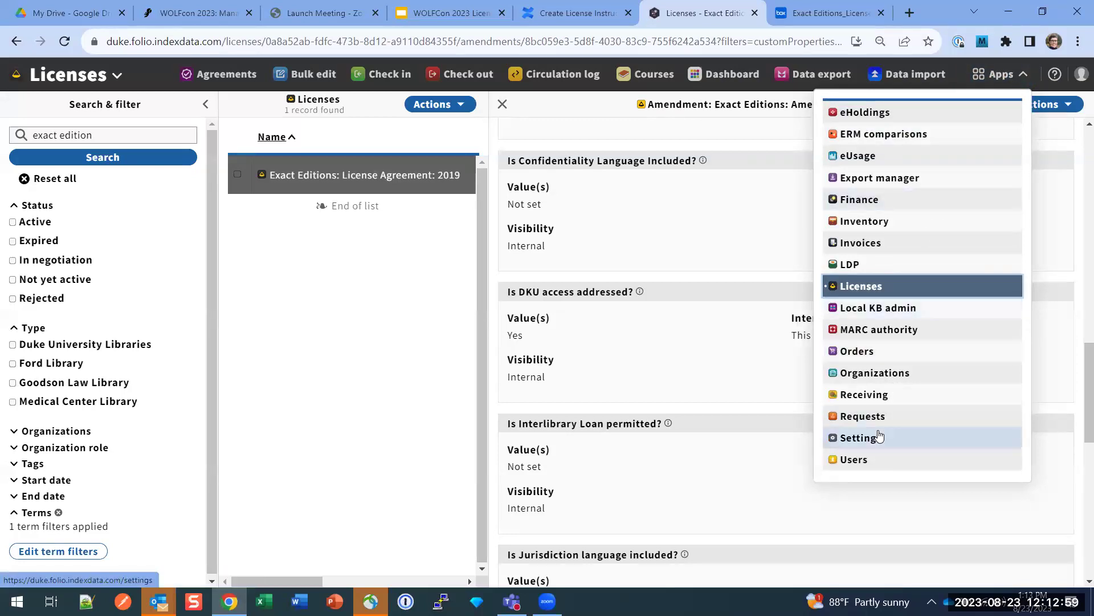
pyautogui.click(858, 437)
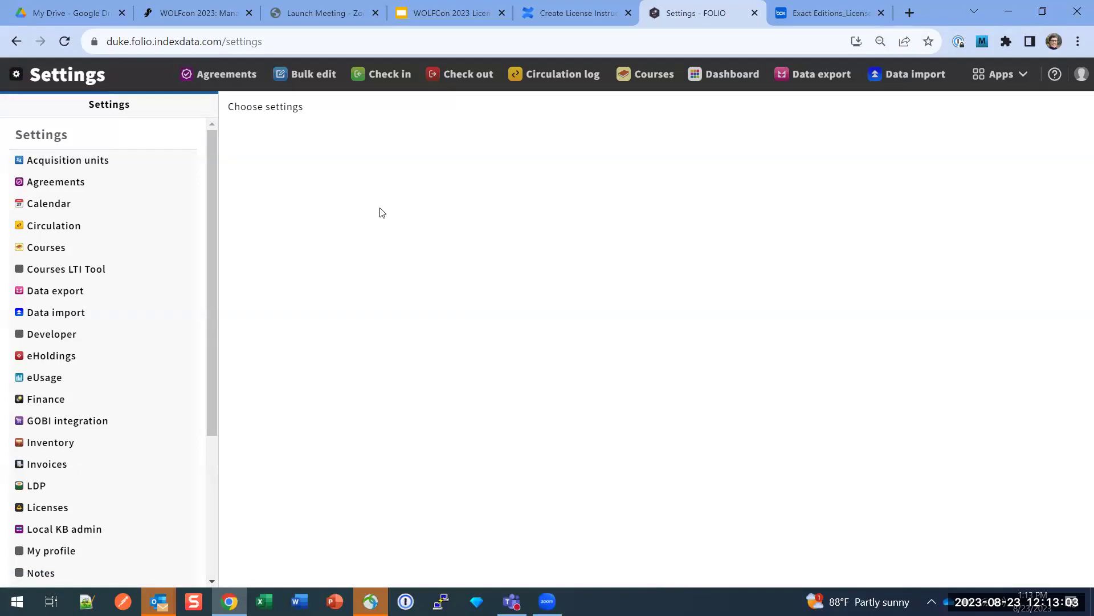
pyautogui.click(984, 77)
pyautogui.click(874, 372)
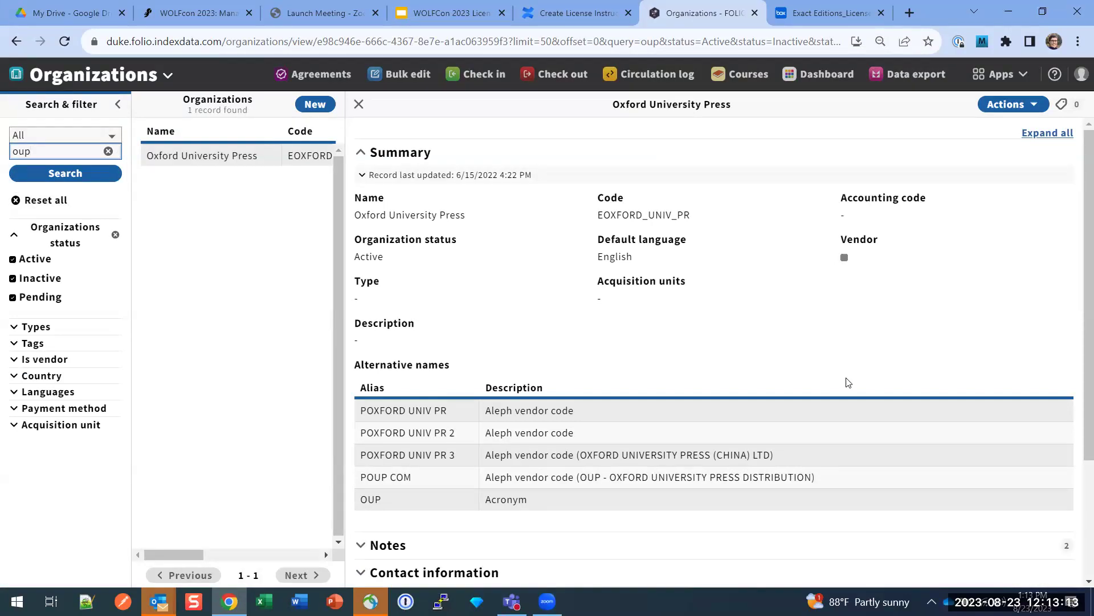
pyautogui.scroll(-3, 790, 382)
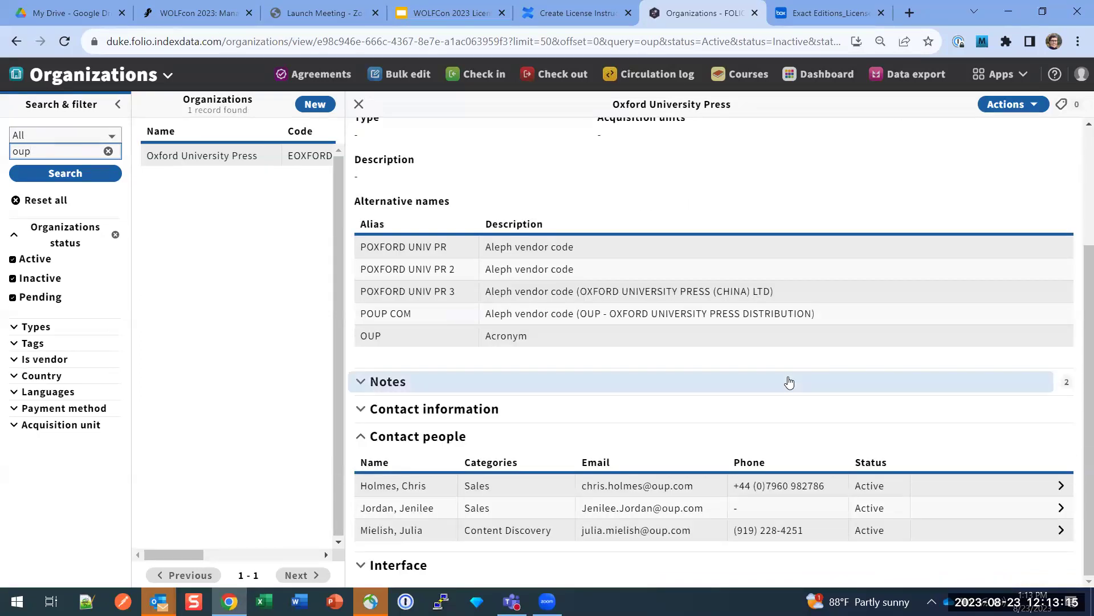
pyautogui.scroll(1, 789, 382)
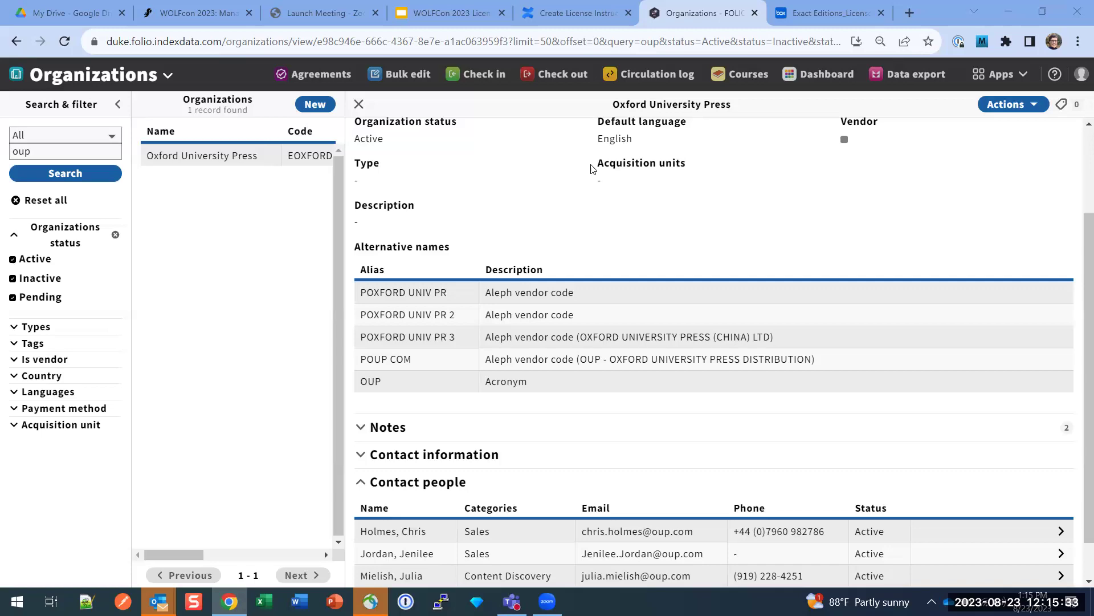
# Switch to the Create License Instructions and Guidelines: FOLIO page in Confluence and examine its table of contents and the Create License Workflow diagram
pyautogui.click(568, 15)
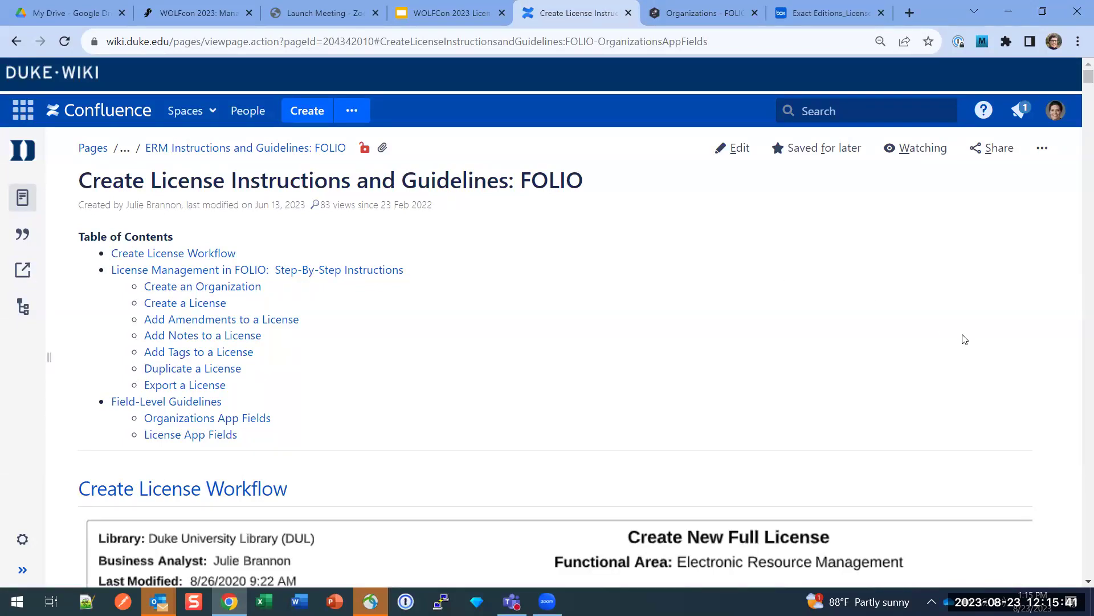
pyautogui.click(769, 40)
pyautogui.scroll(-3, 596, 329)
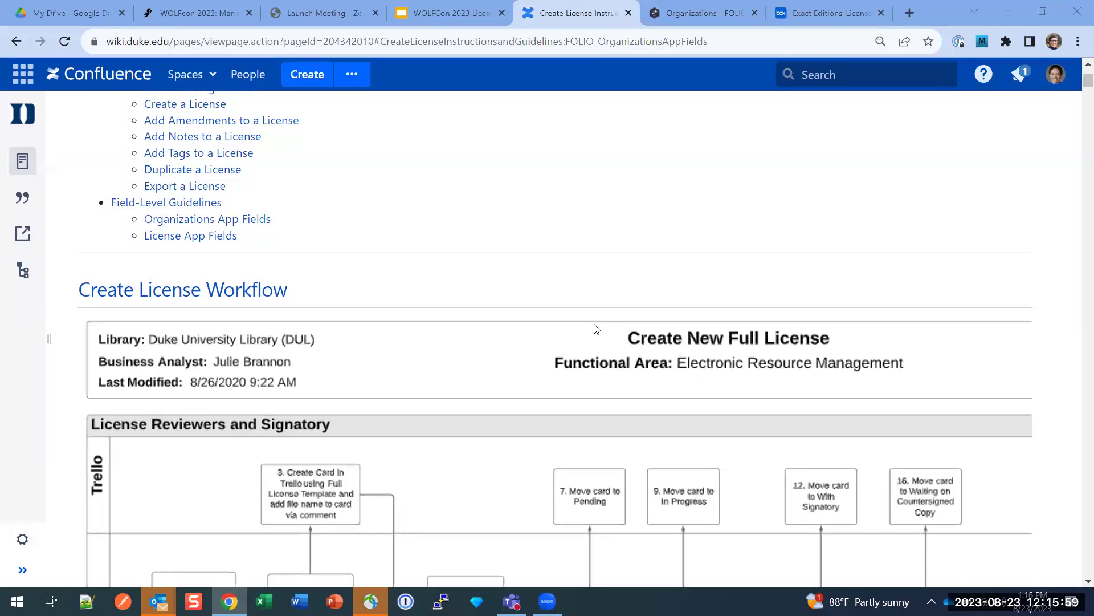
pyautogui.scroll(3, 596, 329)
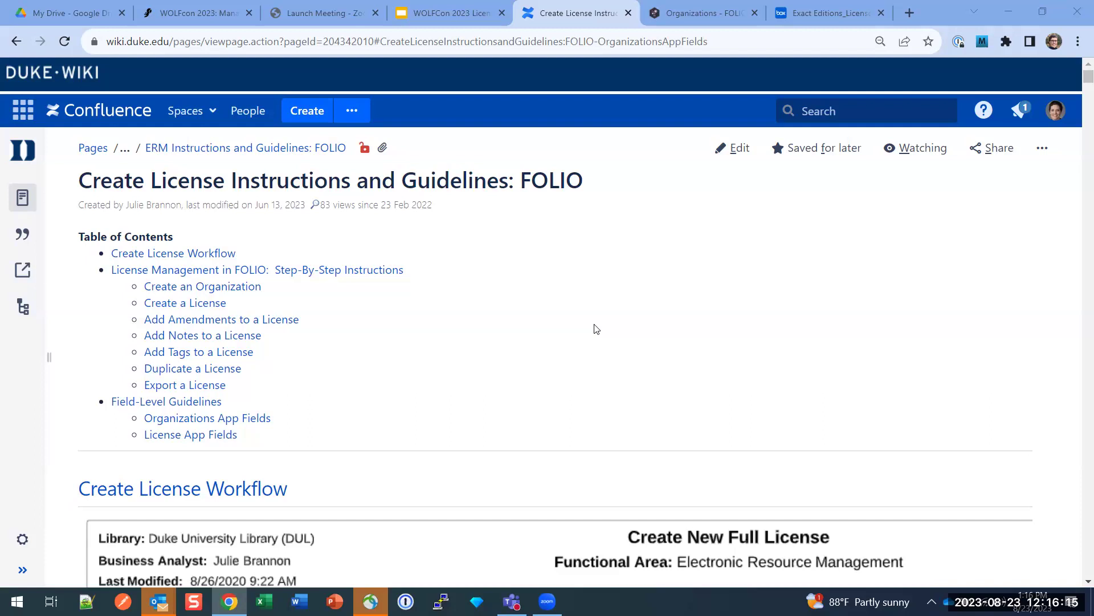
pyautogui.scroll(-2, 596, 328)
pyautogui.scroll(-1, 596, 329)
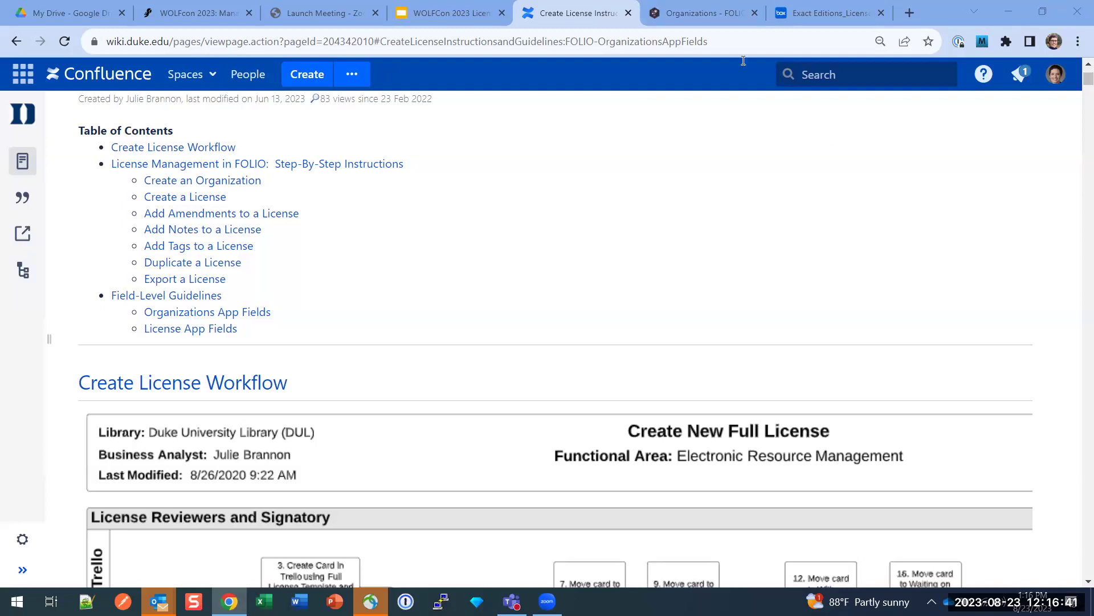
# Return to FOLIO and switch from the Organizations app to the Licenses app
pyautogui.click(708, 18)
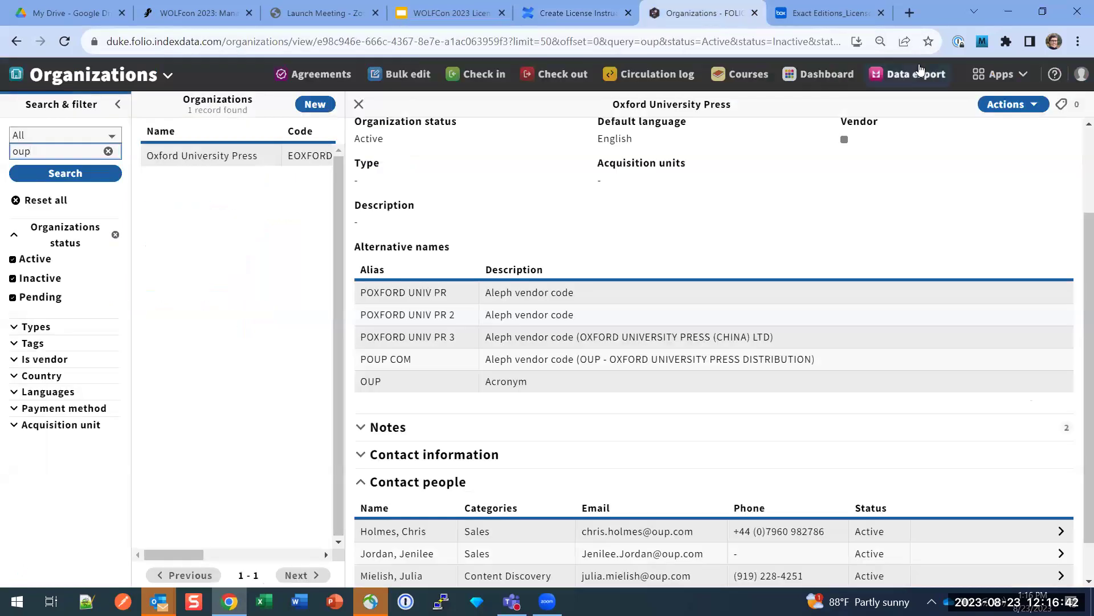
pyautogui.click(1004, 75)
pyautogui.click(899, 310)
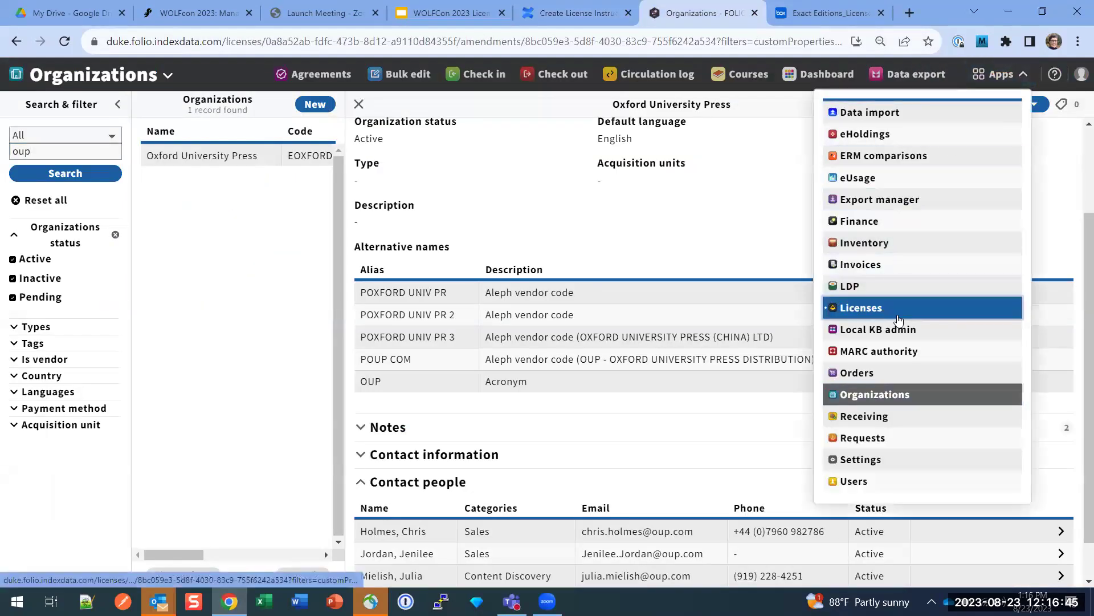